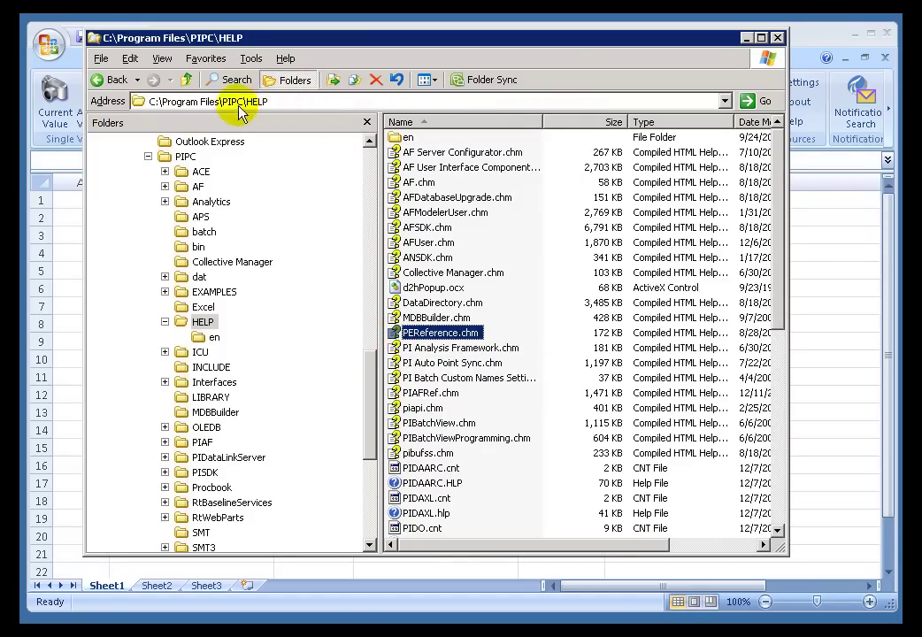
# Open PEReference.chm from the C:\Program Files\PIPC\HELP folder
pyautogui.click(265, 101)
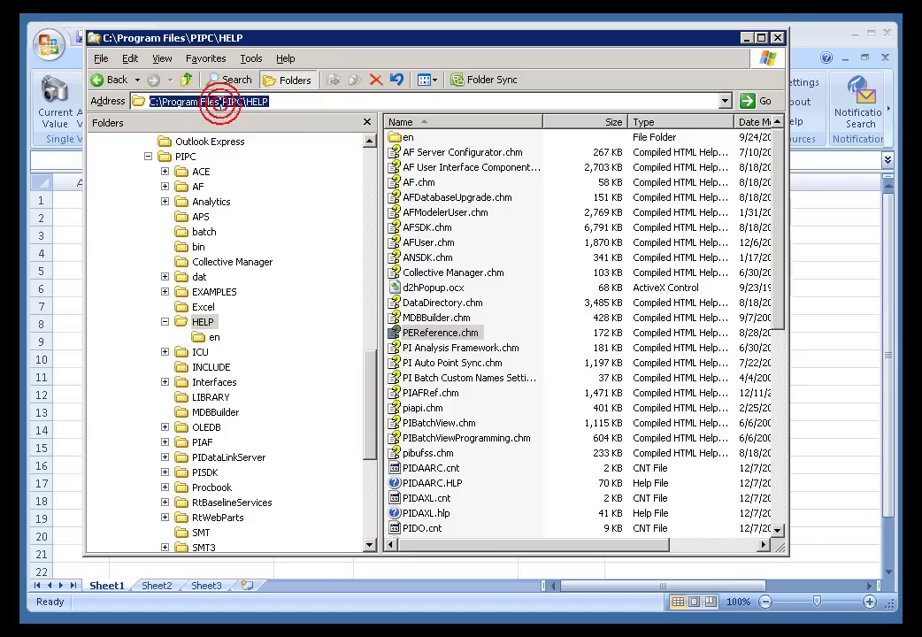
pyautogui.click(287, 101)
pyautogui.click(398, 333)
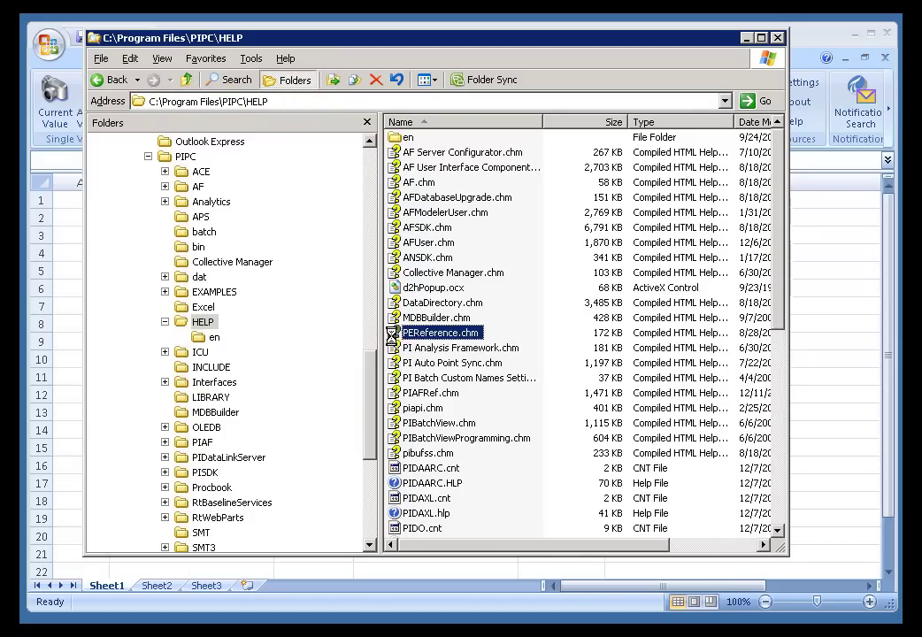
pyautogui.doubleClick(398, 333)
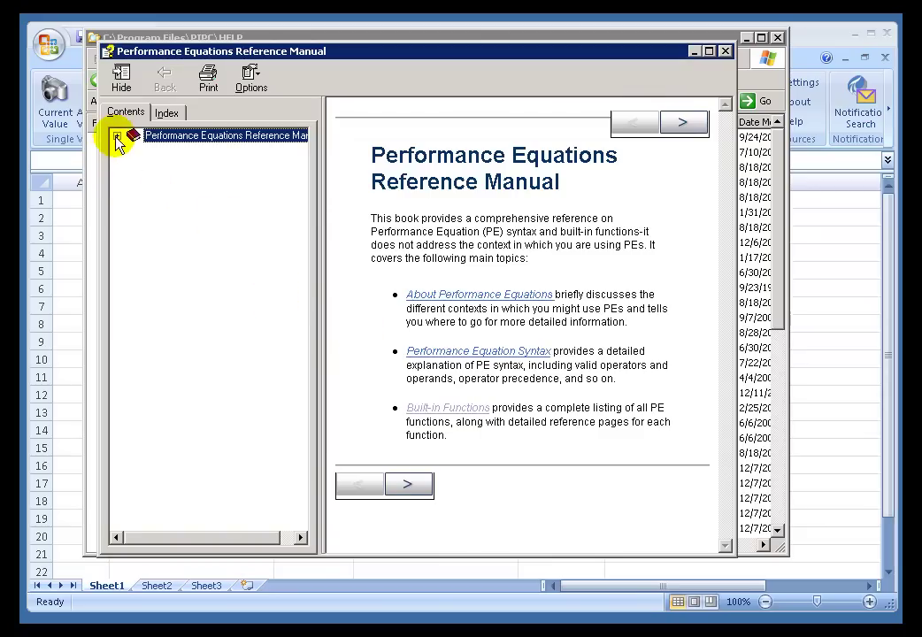
# Look through the Built-in Functions topic of the Performance Equations Reference Manual, and close the manual and the HELP folder window
pyautogui.click(117, 136)
pyautogui.click(161, 192)
pyautogui.click(723, 412)
pyautogui.click(722, 438)
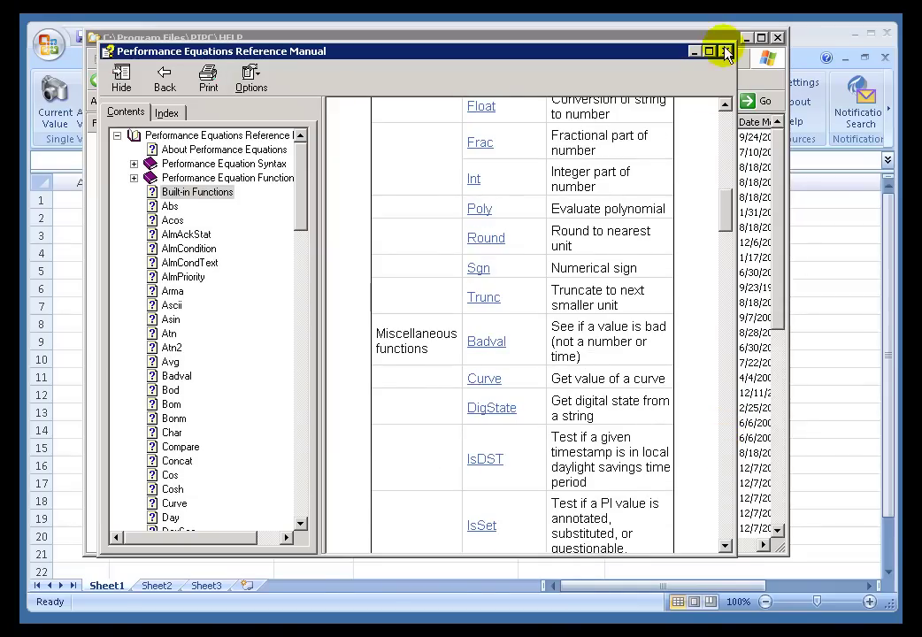
pyautogui.click(726, 51)
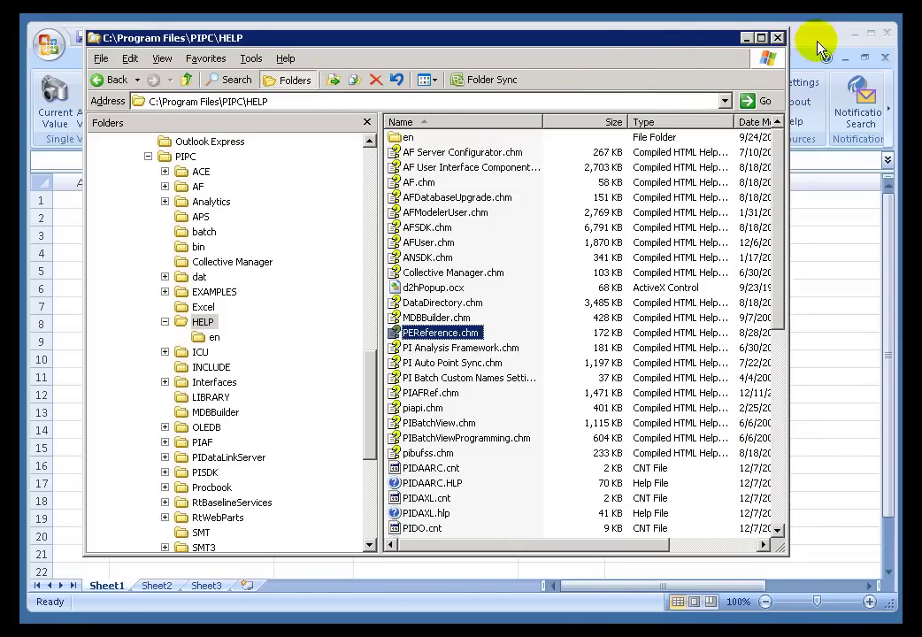
pyautogui.click(776, 38)
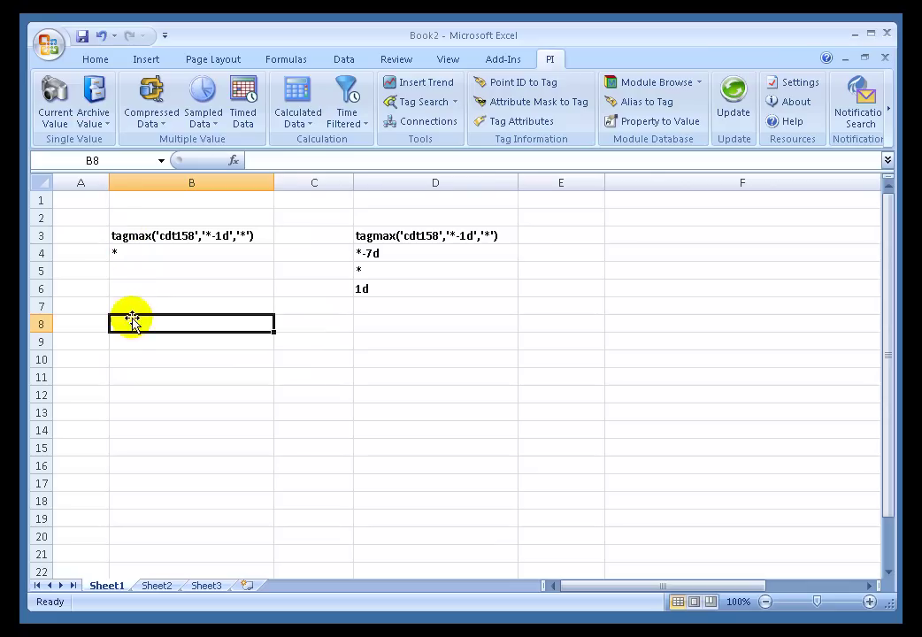
# Examine the tagmax expression in cell B3 without changing it
pyautogui.doubleClick(129, 237)
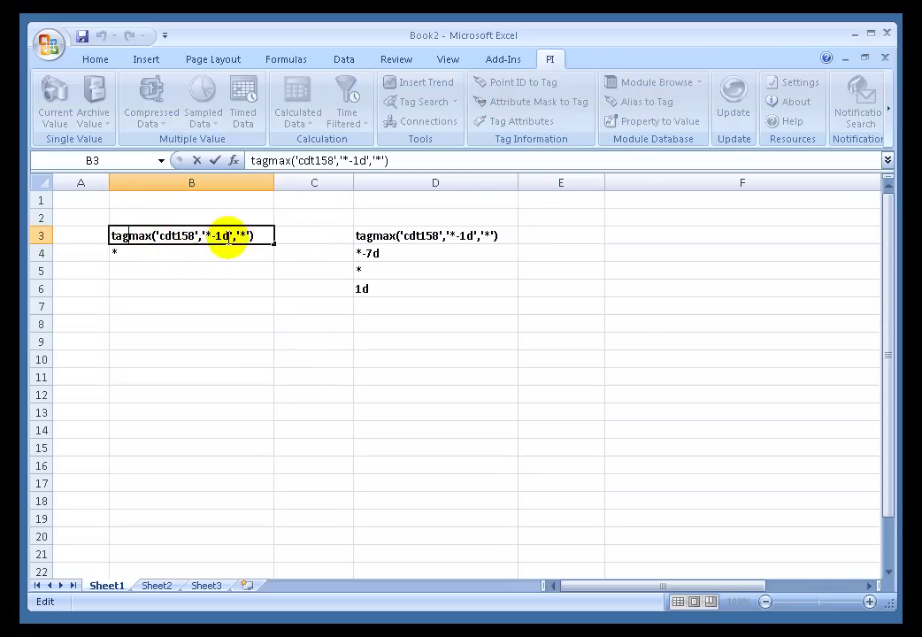
pyautogui.press('Escape')
pyautogui.click(136, 340)
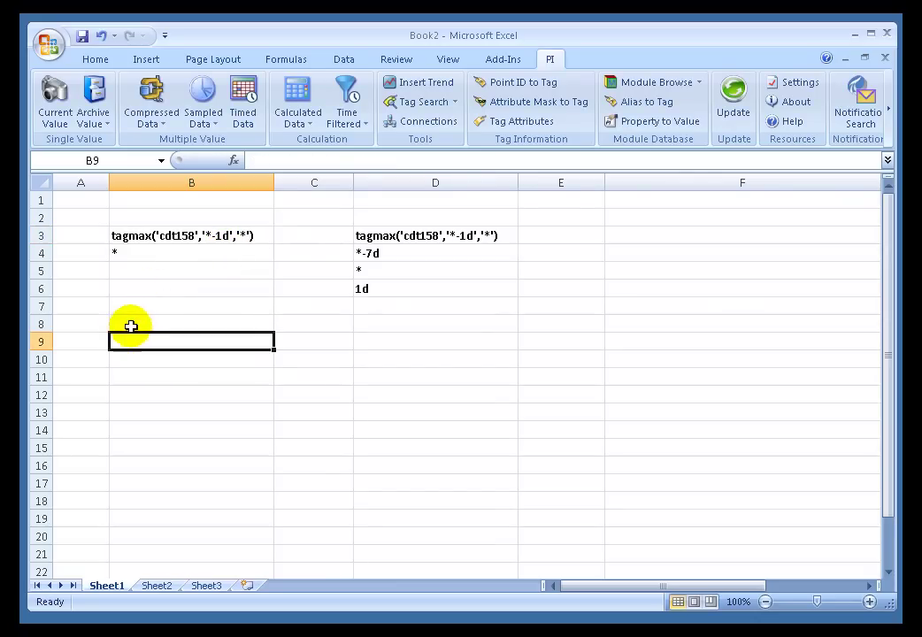
# Start an Archive Value query with output cell B8 and base it on a PI Expression
pyautogui.click(129, 324)
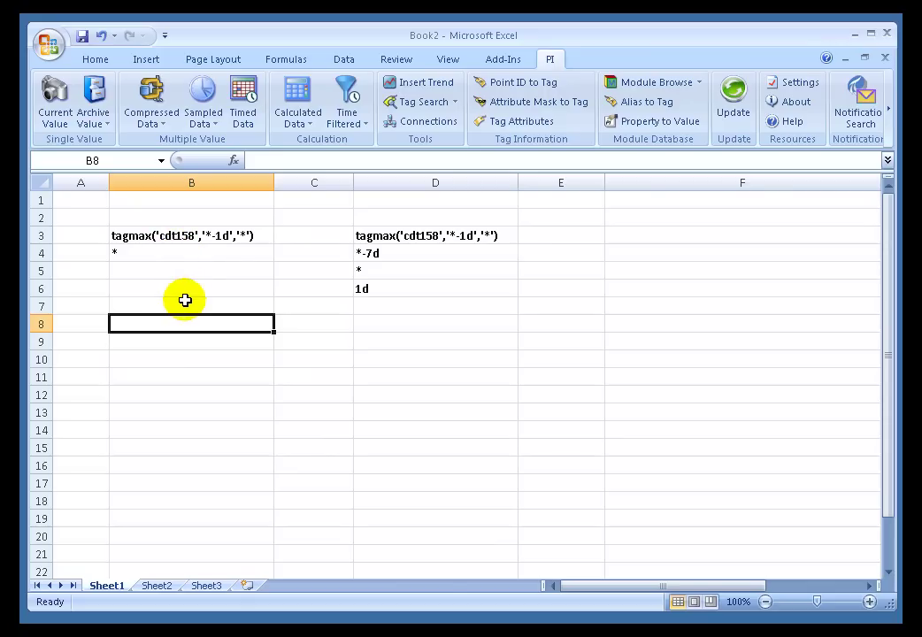
pyautogui.click(100, 100)
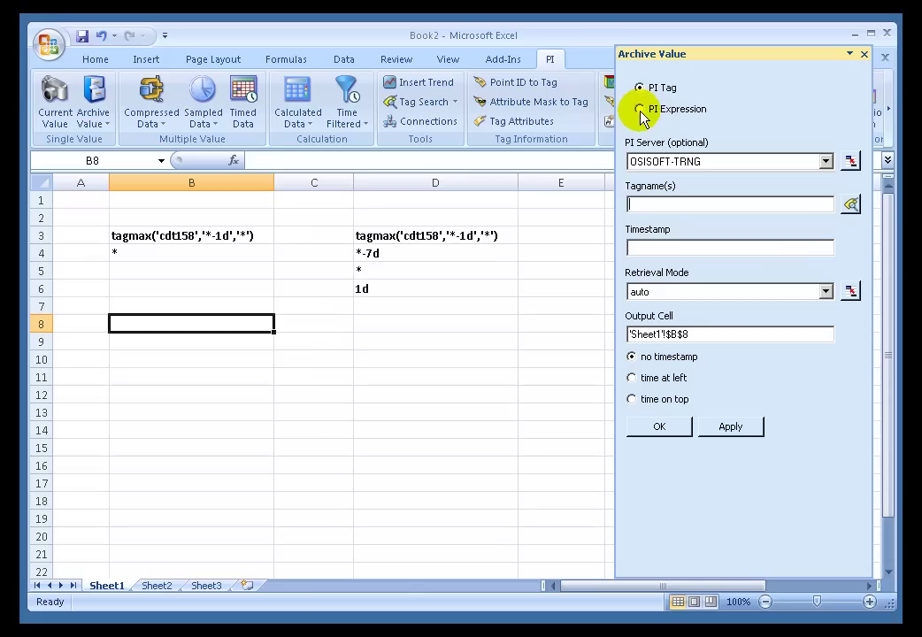
pyautogui.click(639, 110)
pyautogui.click(648, 203)
pyautogui.click(650, 203)
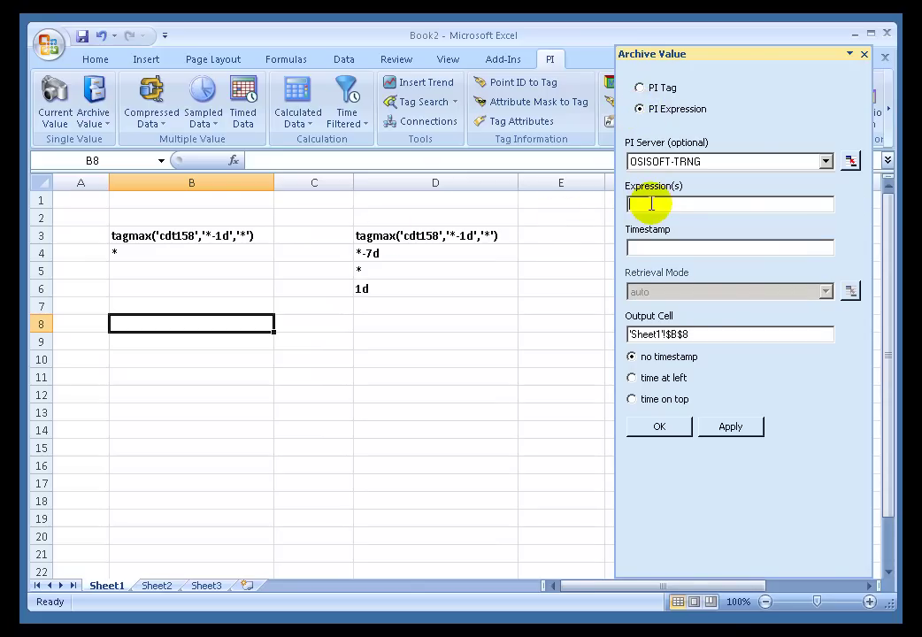
pyautogui.write('tagmax')
pyautogui.write('(')
pyautogui.write('(')
pyautogui.write("'cdt158")
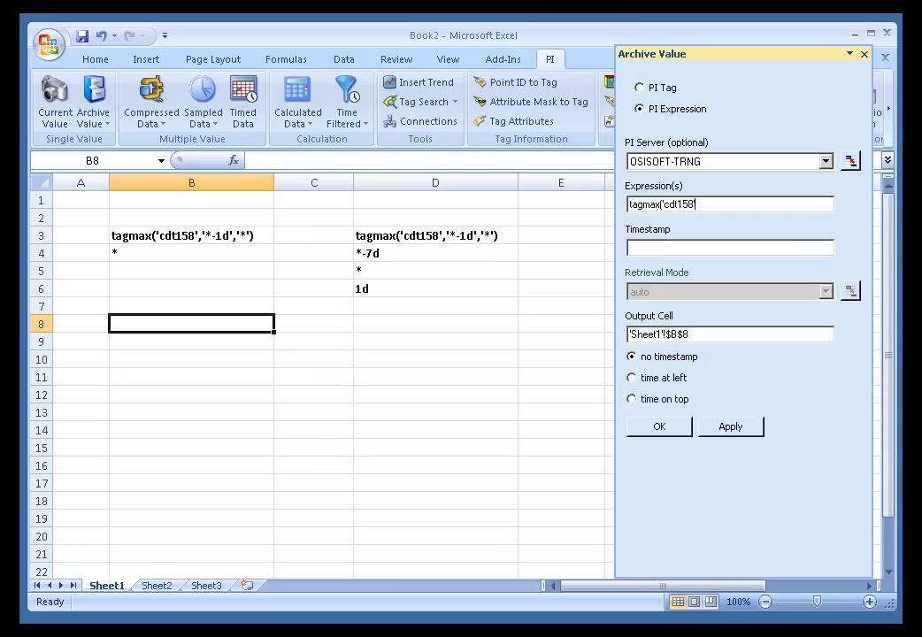
pyautogui.write("'")
pyautogui.hotkey('ctrl', 'a')
pyautogui.press('BackSpace')
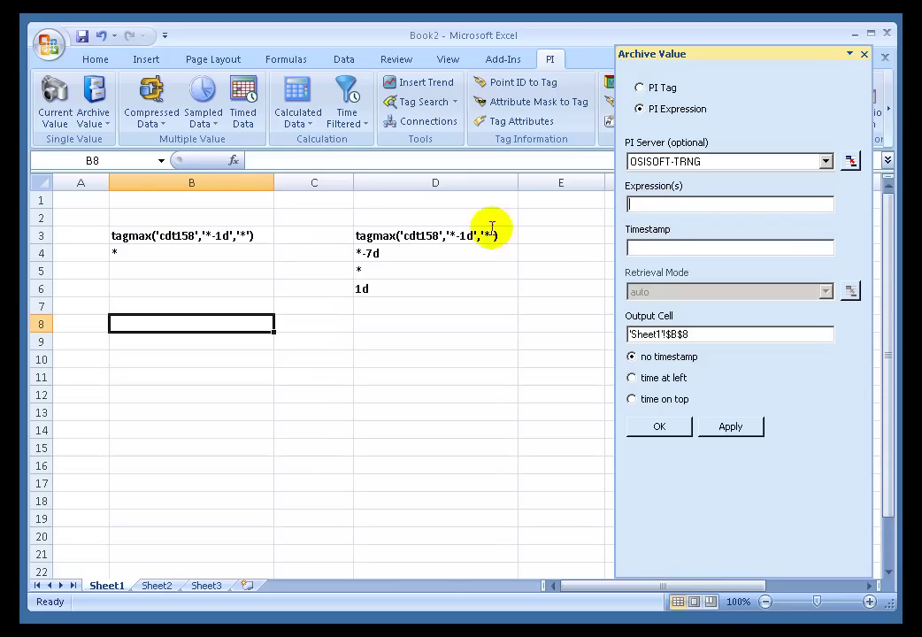
# Use B3 as the expression and B4 as the timestamp, and insert the archive value with the time at left
pyautogui.click(182, 234)
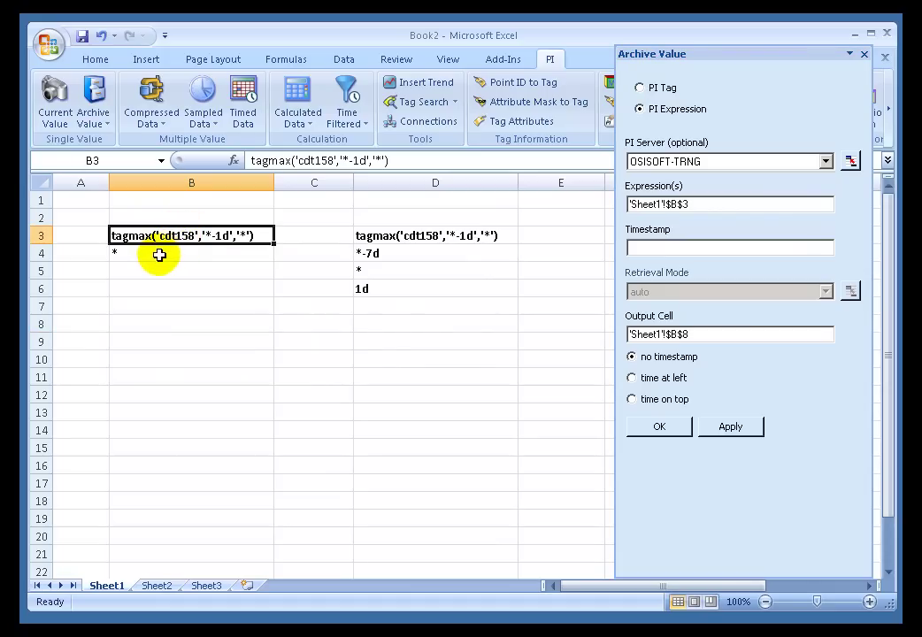
pyautogui.click(643, 246)
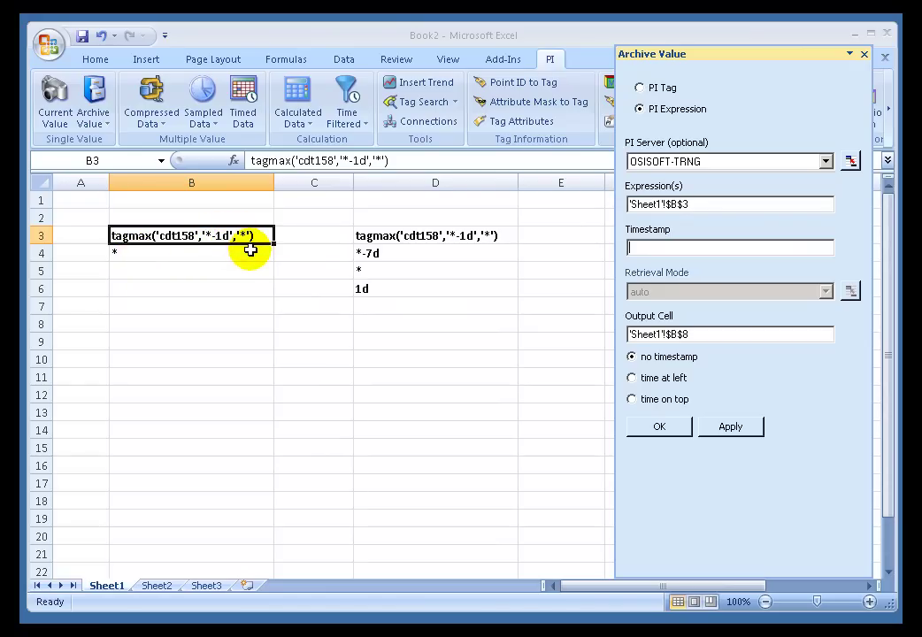
pyautogui.click(125, 252)
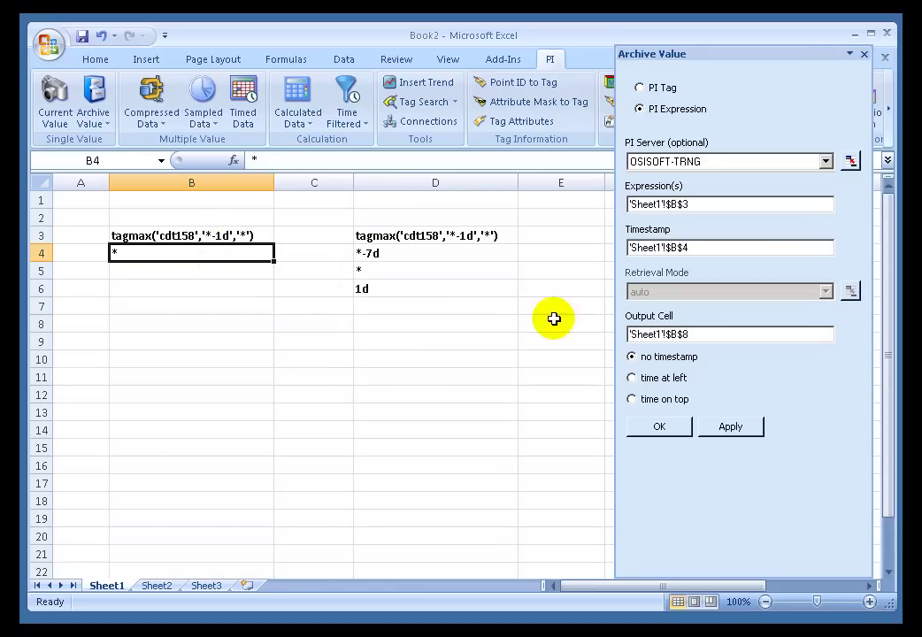
pyautogui.click(634, 378)
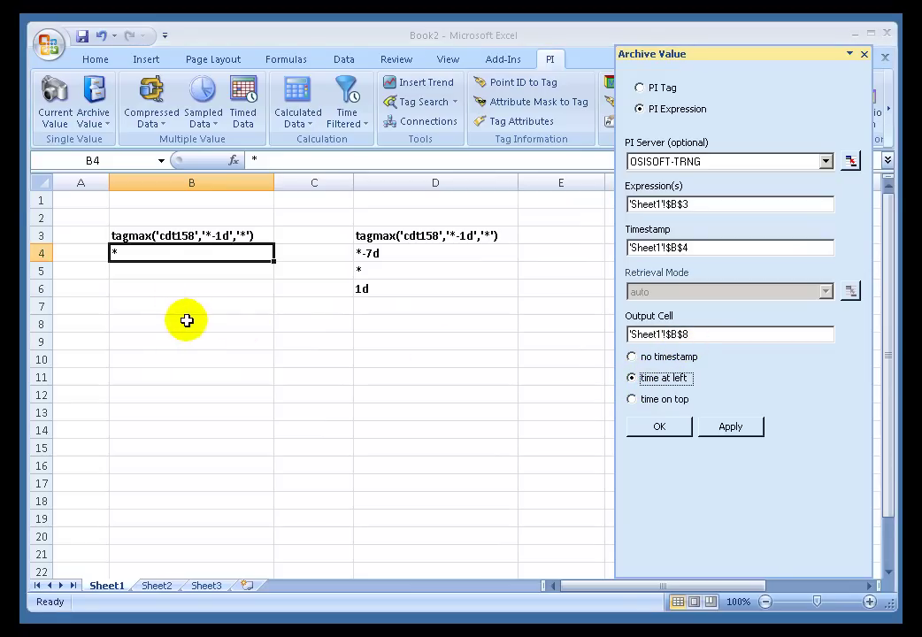
pyautogui.click(659, 426)
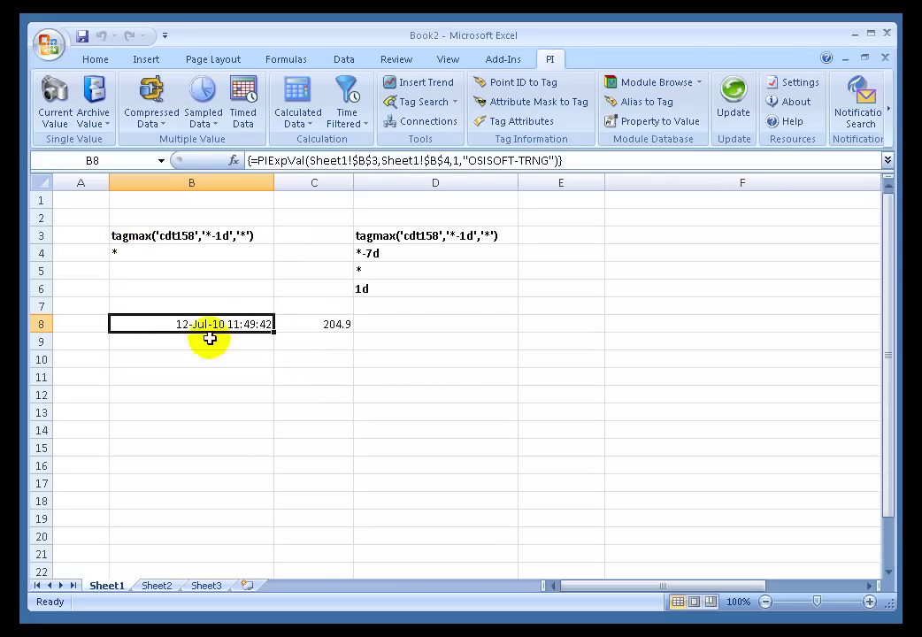
# Set the timestamp in cell B4 to T
pyautogui.click(170, 253)
pyautogui.doubleClick(162, 253)
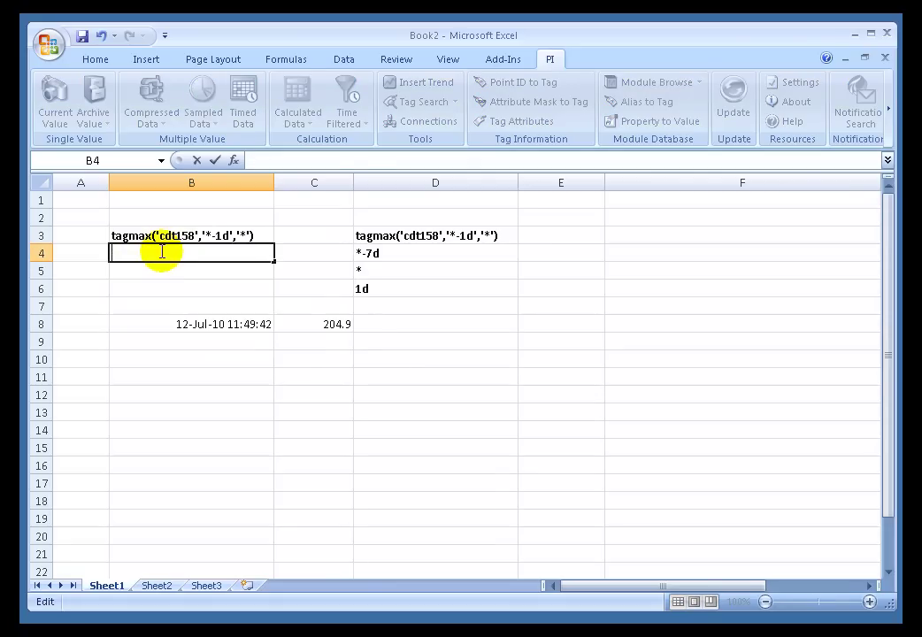
pyautogui.write("Tagmax('cdt158','*-1d','*')")
pyautogui.write('T')
pyautogui.press('Return')
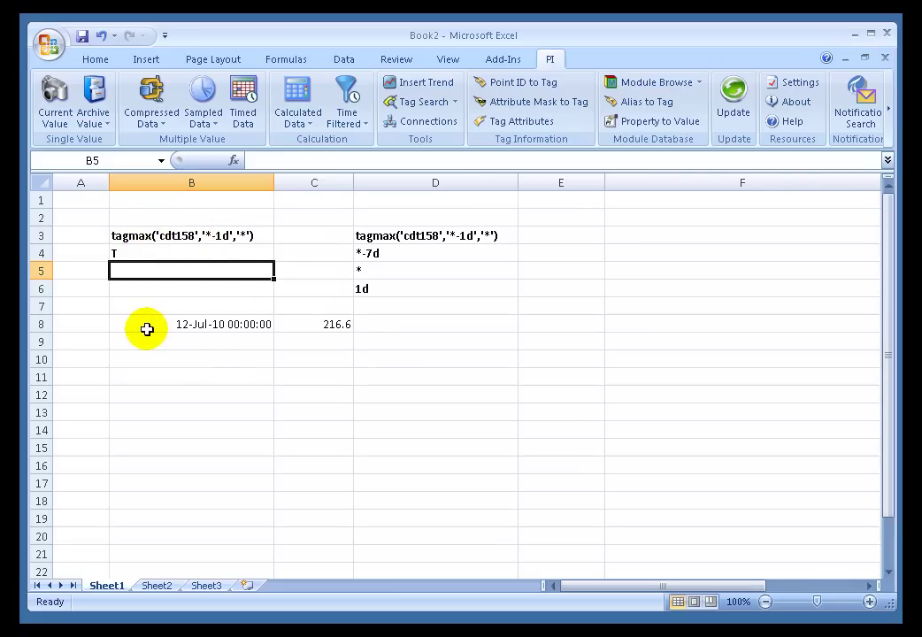
# Set the timestamp in cell B4 to Y+7h
pyautogui.click(128, 254)
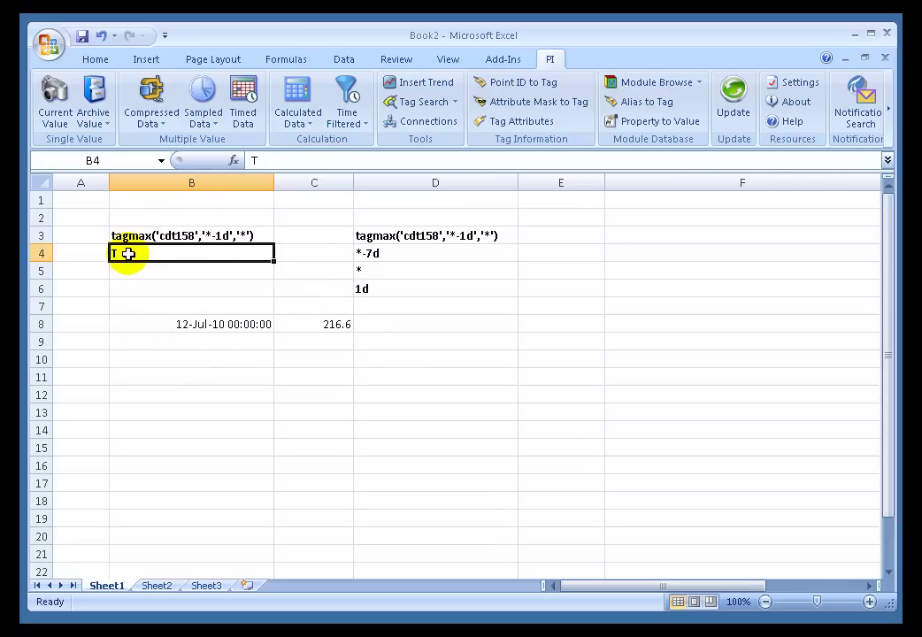
pyautogui.write('Y')
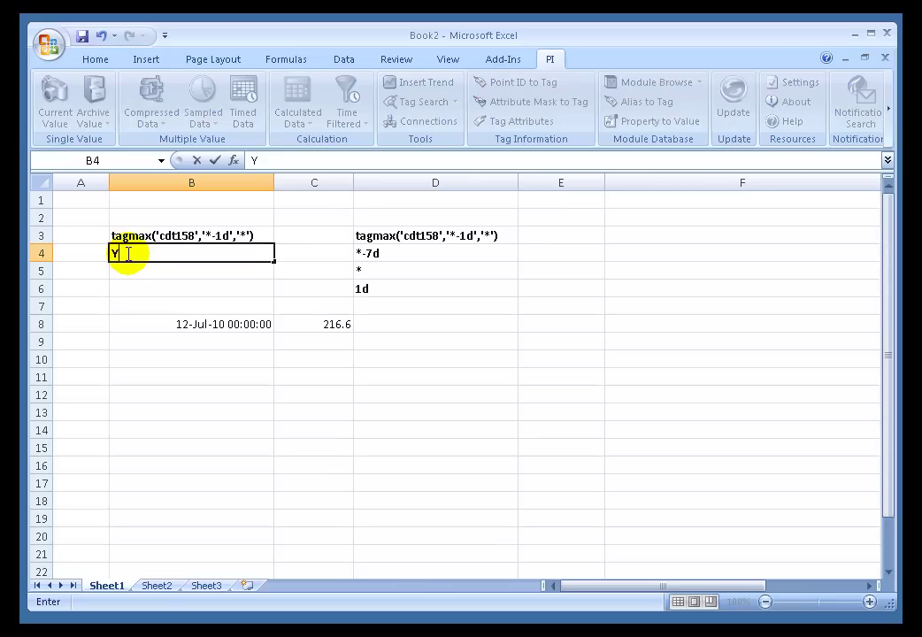
pyautogui.write('+7h')
pyautogui.press('Return')
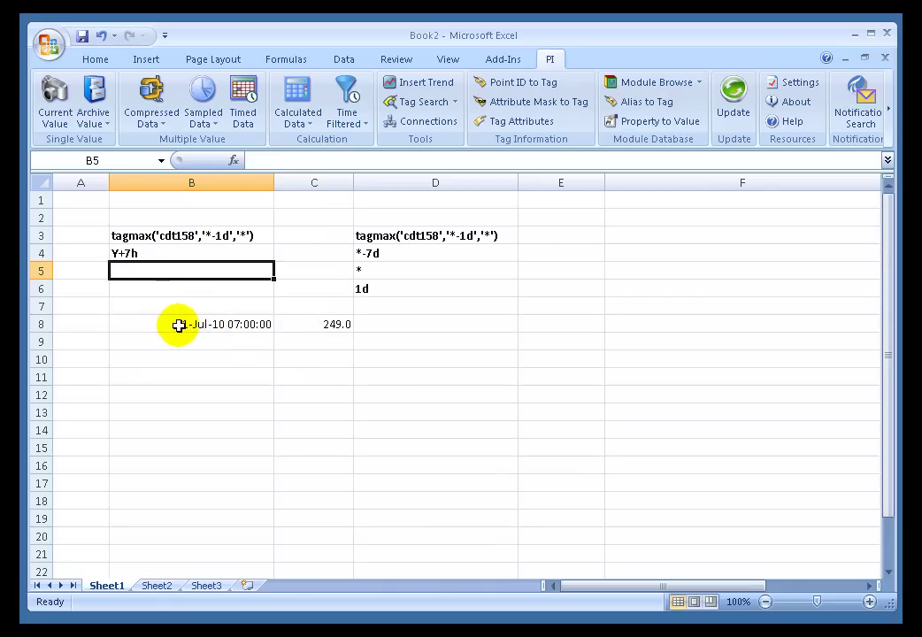
# Set the timestamp in cell B4 back to *
pyautogui.click(135, 252)
pyautogui.write('T')
pyautogui.press('Delete')
pyautogui.press('Return')
pyautogui.click(140, 252)
pyautogui.write('*')
pyautogui.press('Return')
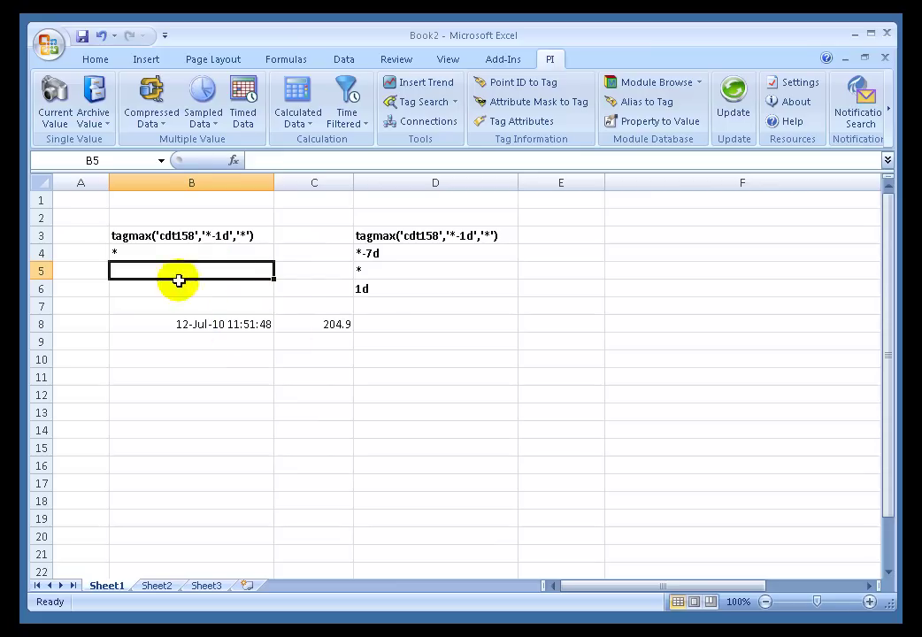
# Start a Sampled Data query with output cell D8, using the PI Expression in cell D3
pyautogui.click(165, 252)
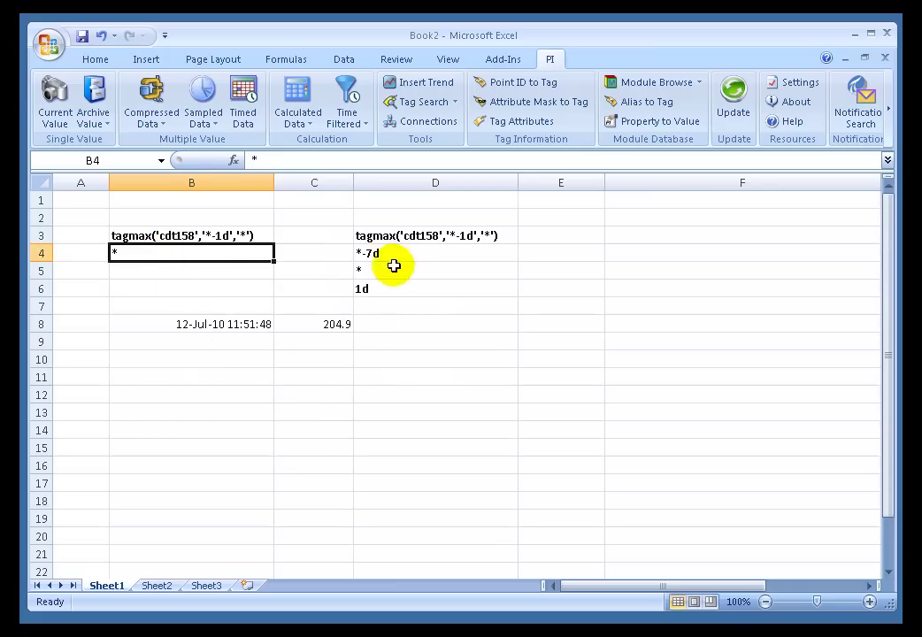
pyautogui.click(388, 321)
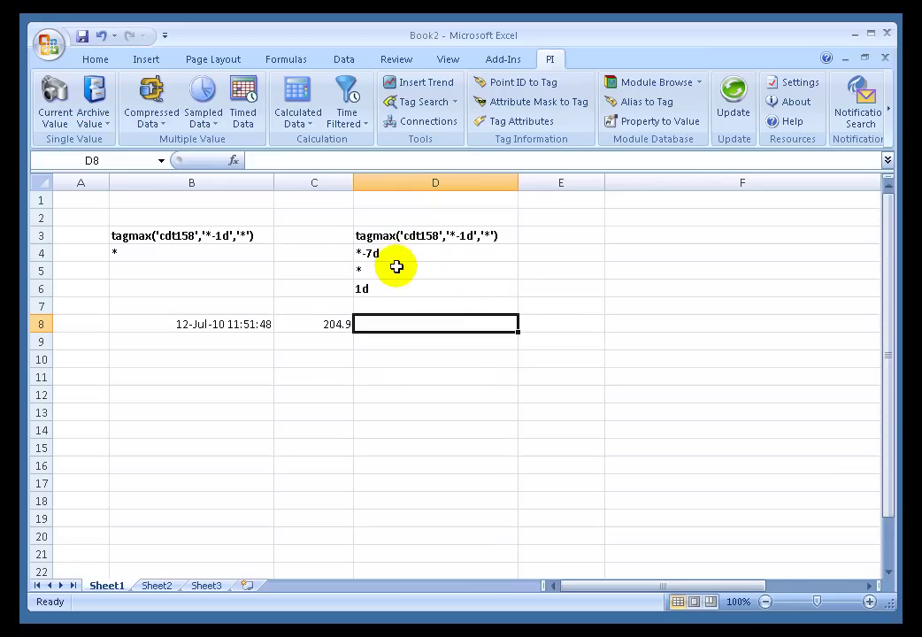
pyautogui.click(203, 104)
pyautogui.click(651, 206)
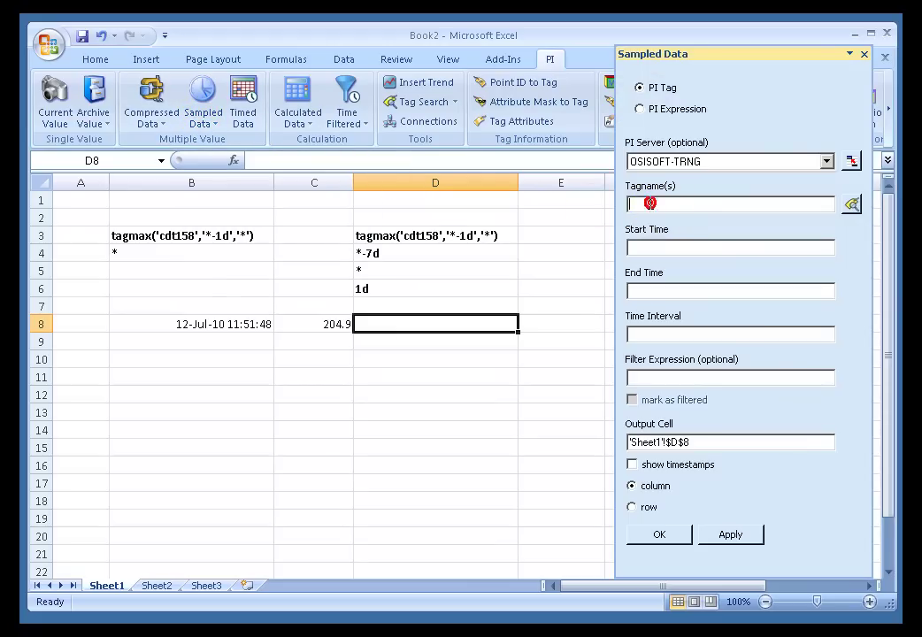
pyautogui.click(641, 109)
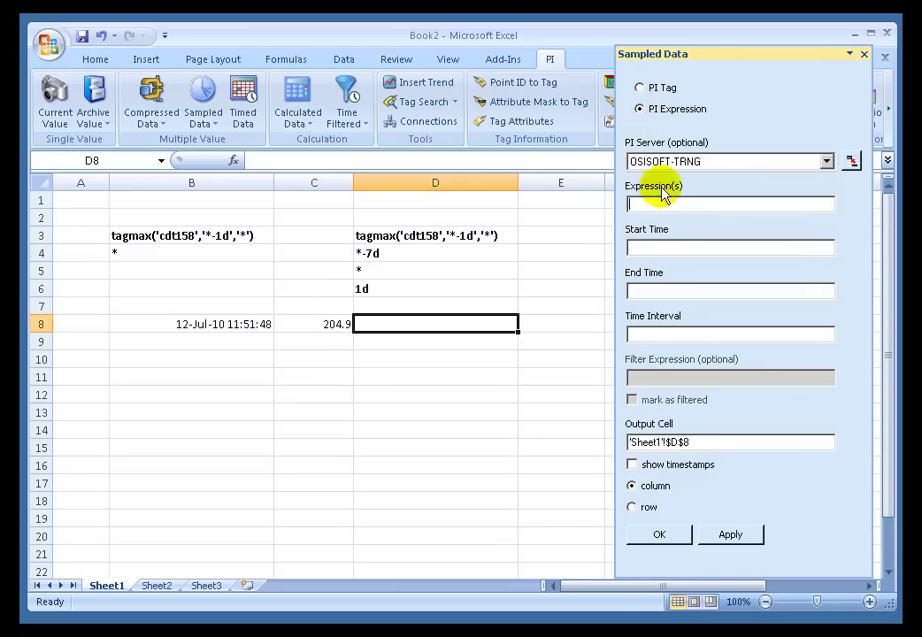
pyautogui.click(381, 235)
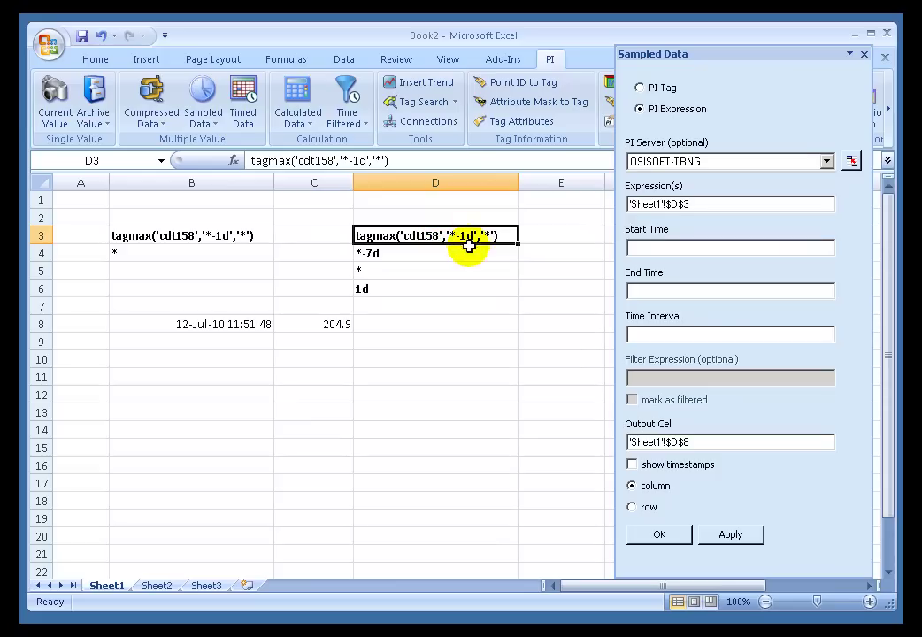
# Use D4 as start time, D5 as end time and D6 as time interval, and insert the sampled data with timestamps shown
pyautogui.click(642, 248)
pyautogui.click(386, 254)
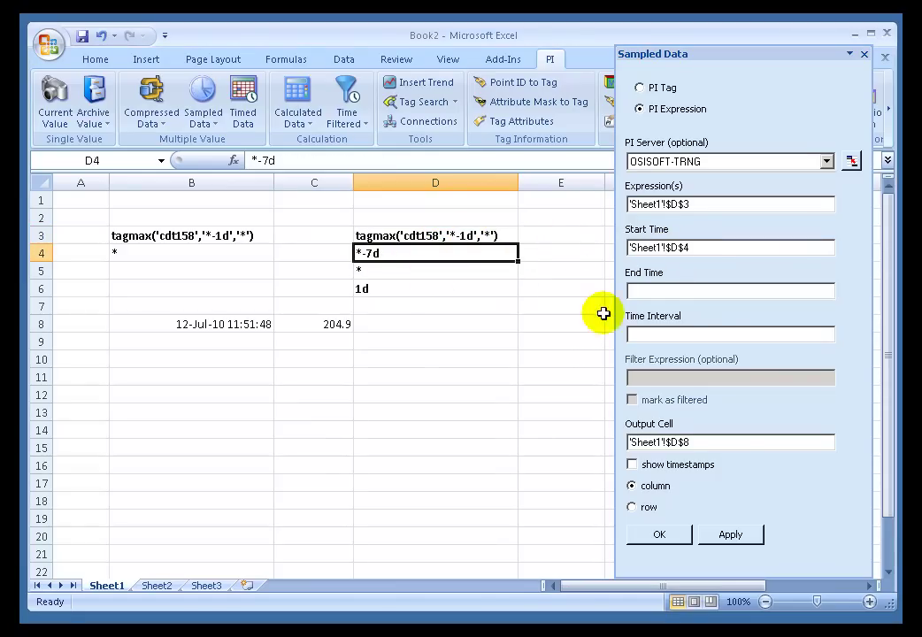
pyautogui.click(640, 290)
pyautogui.click(384, 272)
pyautogui.click(637, 334)
pyautogui.click(382, 288)
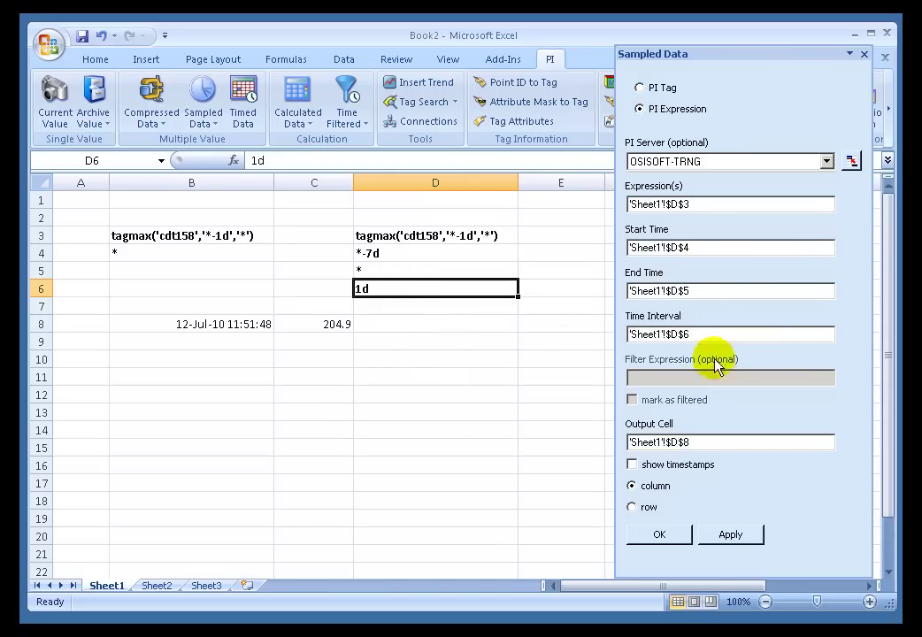
pyautogui.click(632, 465)
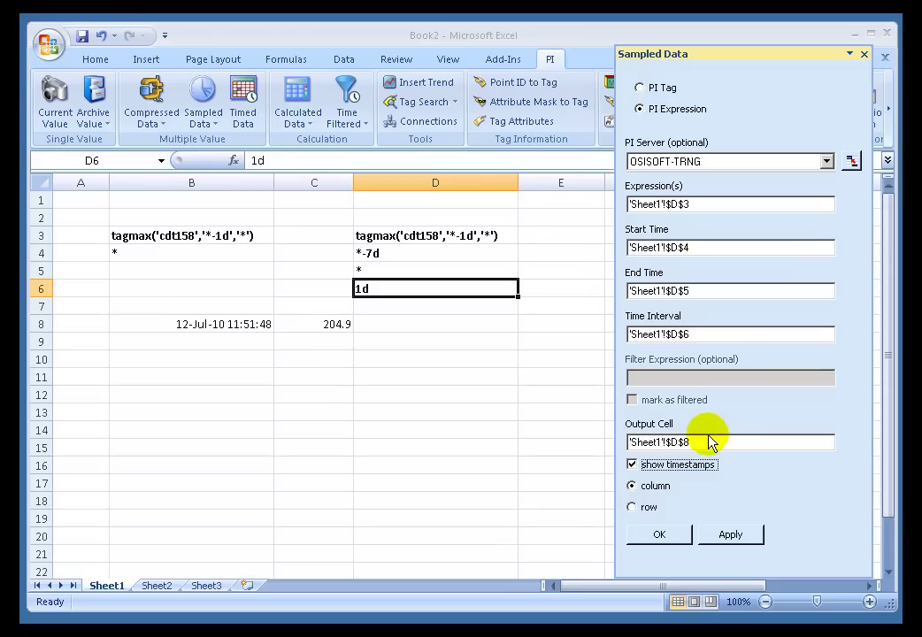
pyautogui.click(656, 536)
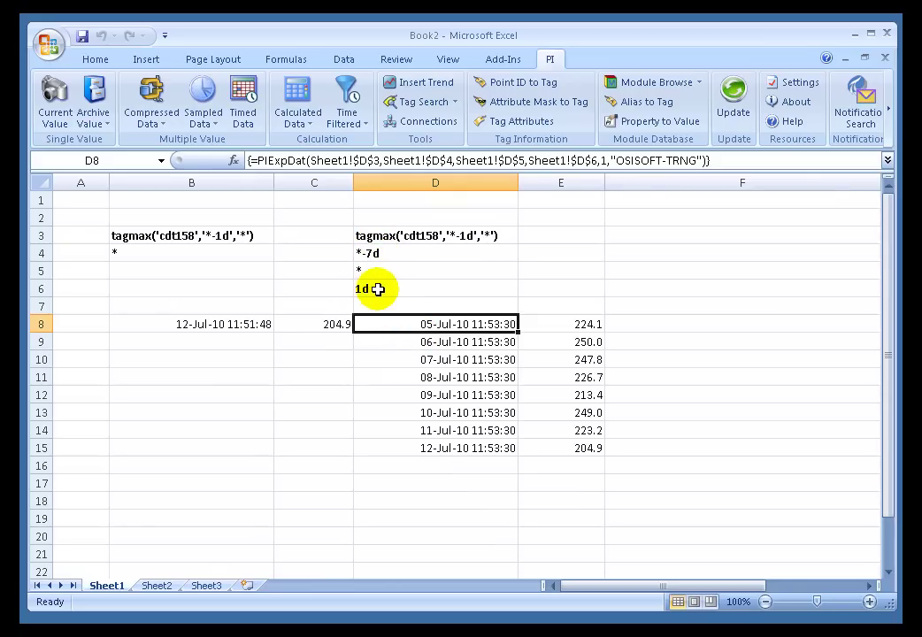
# Review the start time, end time and interval cells D4 to D6 that feed the sampled data
pyautogui.click(377, 253)
pyautogui.click(381, 271)
pyautogui.click(383, 288)
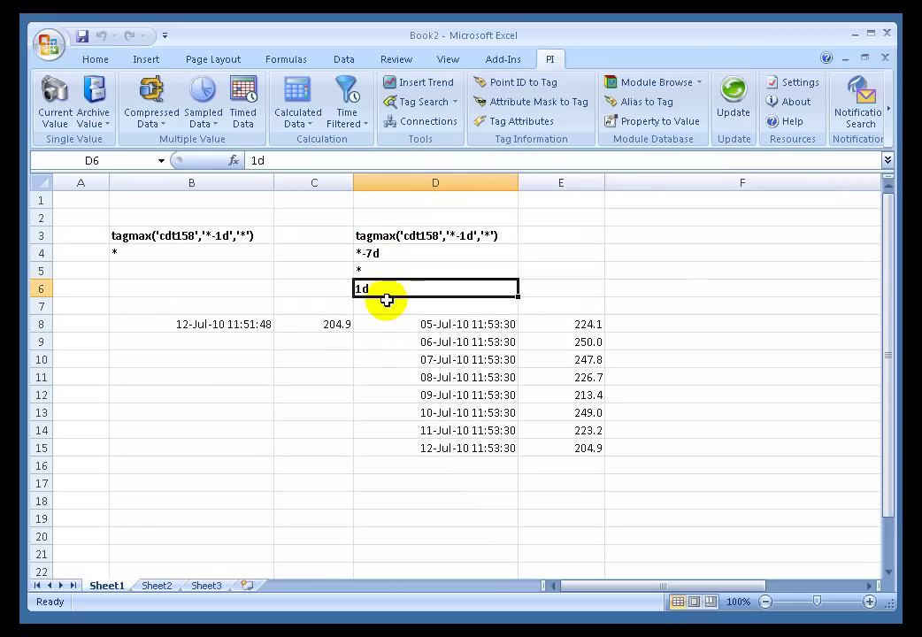
pyautogui.click(379, 253)
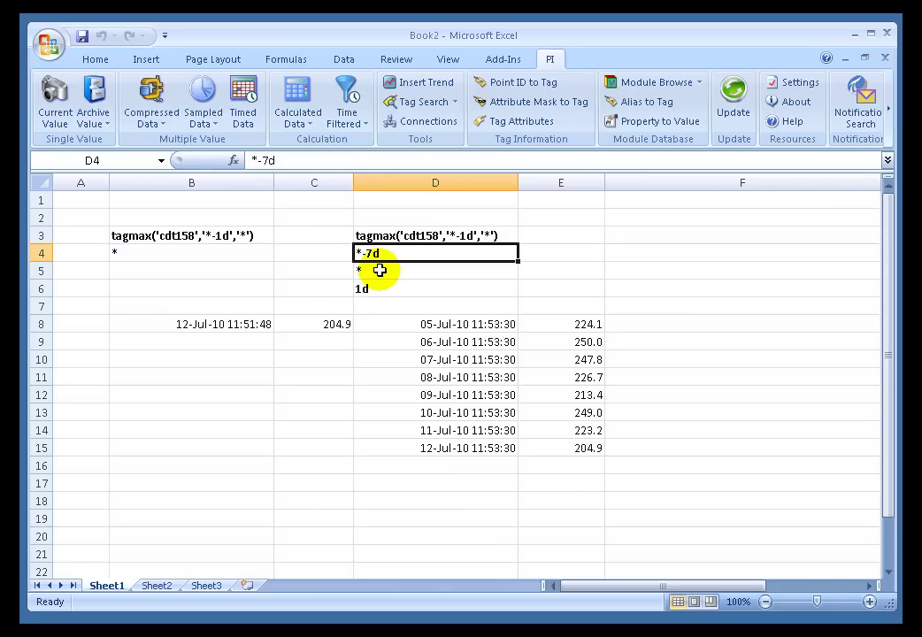
# Set the sampled data start time in cell D4 to tue+7h and the end time in D5 to t+7h
pyautogui.click(379, 270)
pyautogui.click(382, 253)
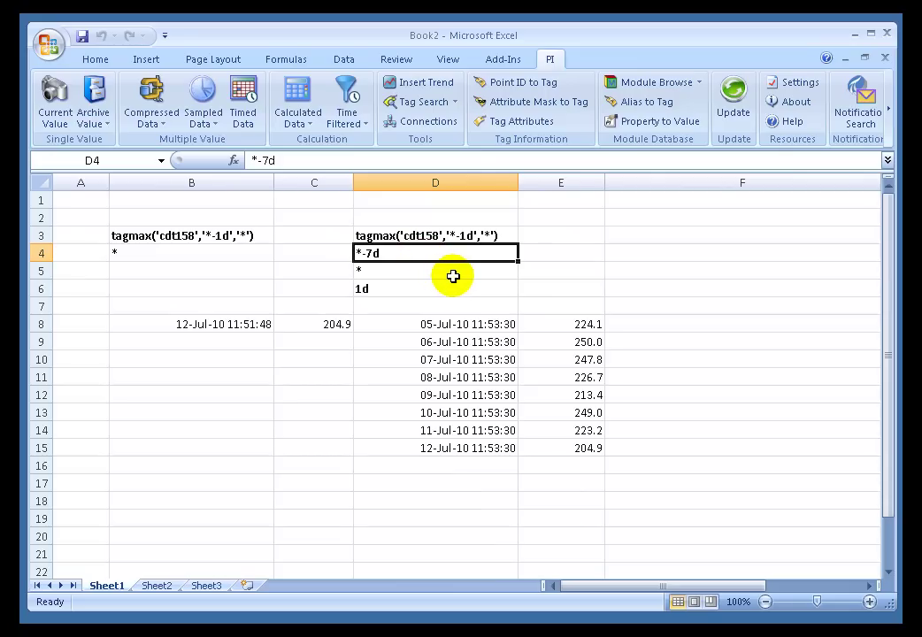
pyautogui.write('sun')
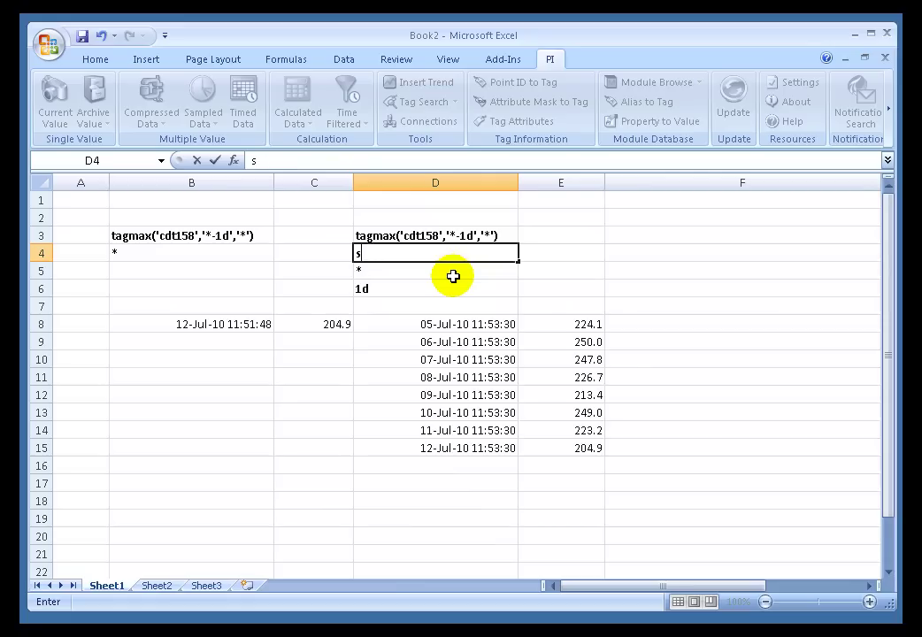
pyautogui.write('tu')
pyautogui.write('e+7h')
pyautogui.press('Return')
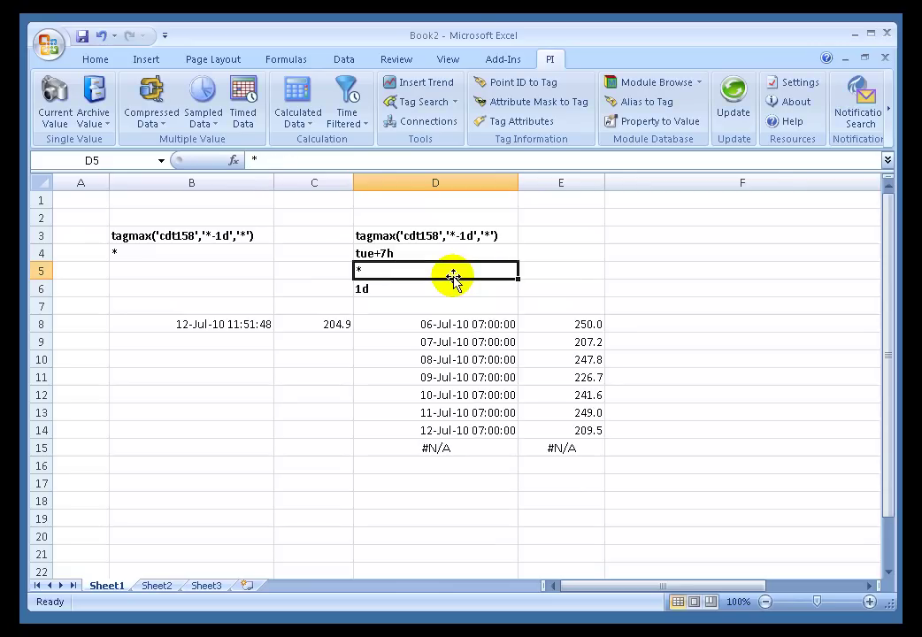
pyautogui.write('t+7h')
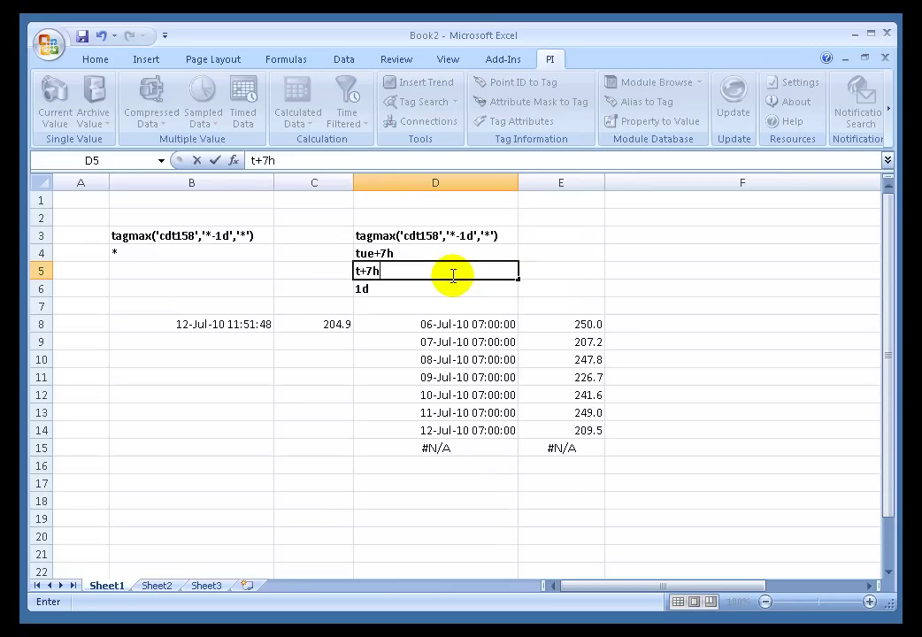
pyautogui.press('Return')
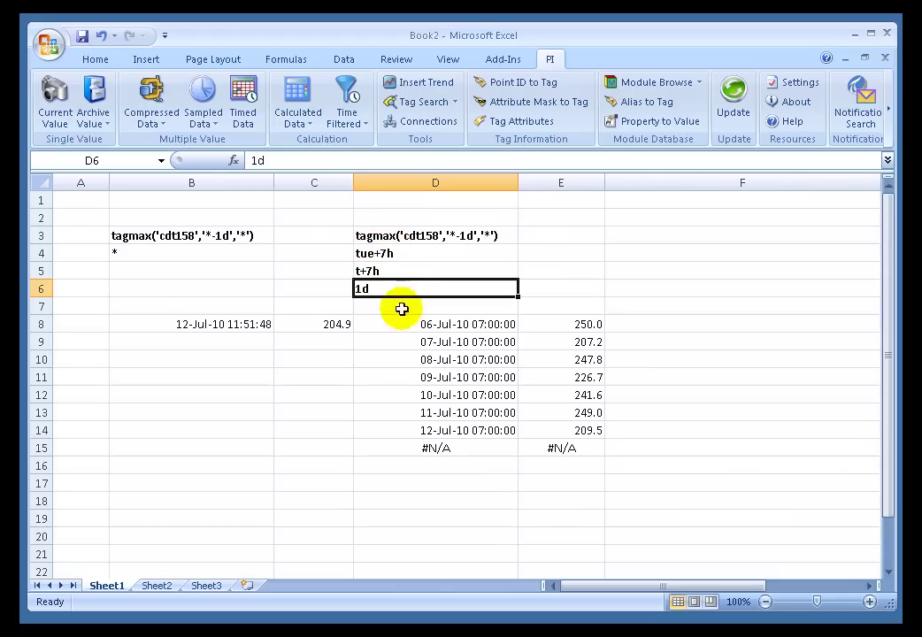
pyautogui.click(370, 255)
pyautogui.click(378, 270)
pyautogui.click(377, 288)
pyautogui.click(377, 269)
pyautogui.click(371, 252)
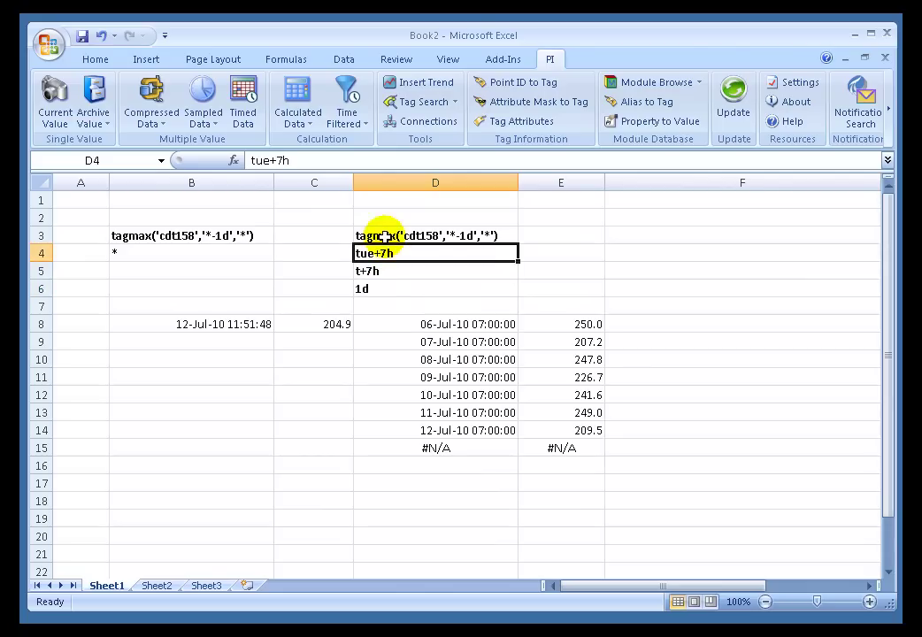
# Change the expression in D3 to look forward one day: tagmax('cdt158','*','*+1d')
pyautogui.click(383, 236)
pyautogui.click(444, 235)
pyautogui.doubleClick(445, 235)
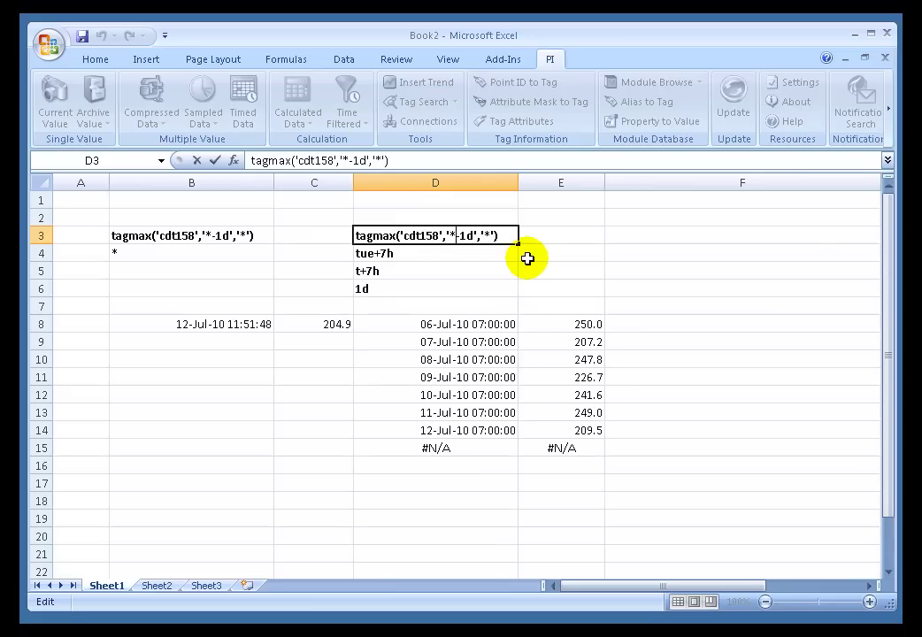
pyautogui.press('Delete')
pyautogui.press('Delete')
pyautogui.press('Delete')
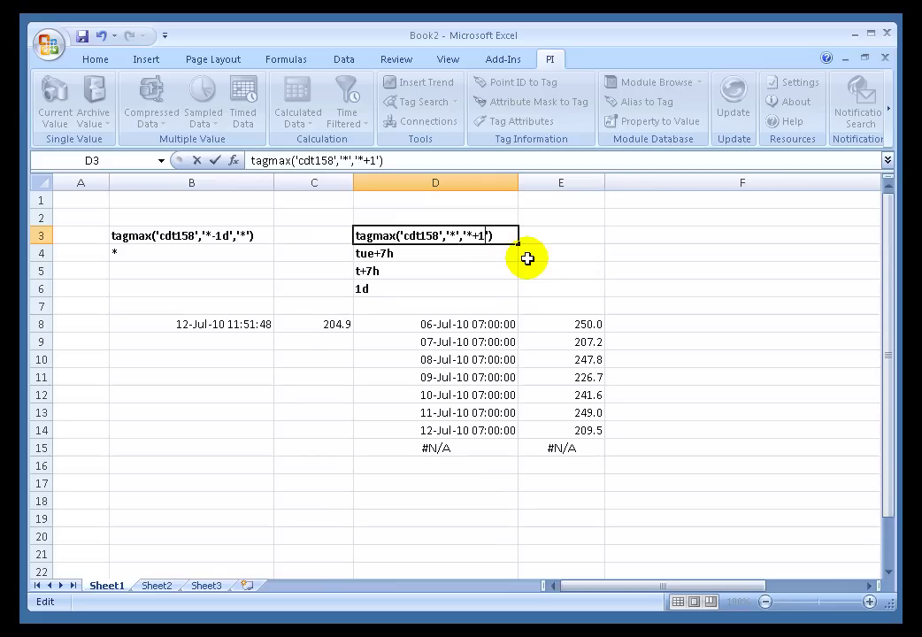
pyautogui.press('Return')
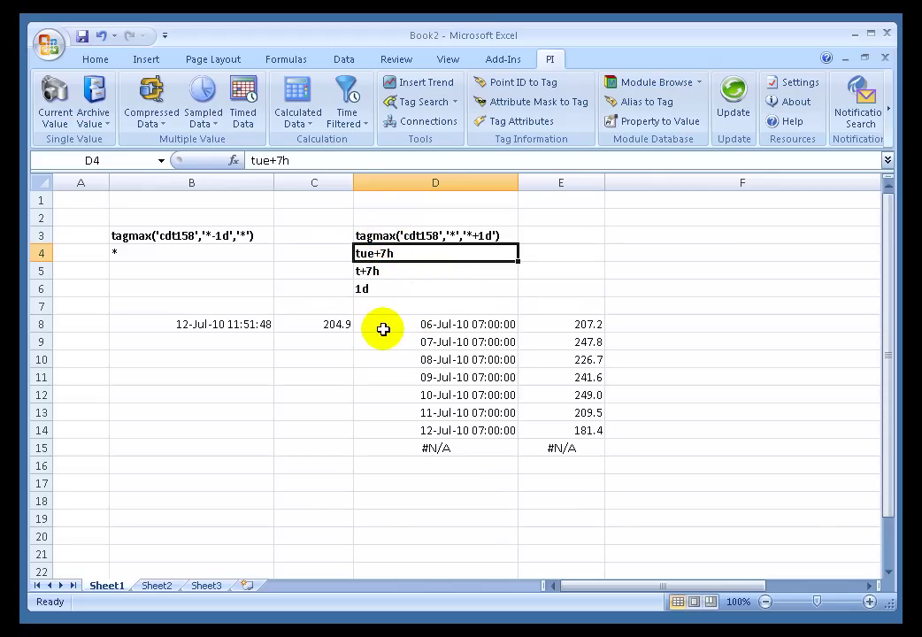
pyautogui.click(379, 253)
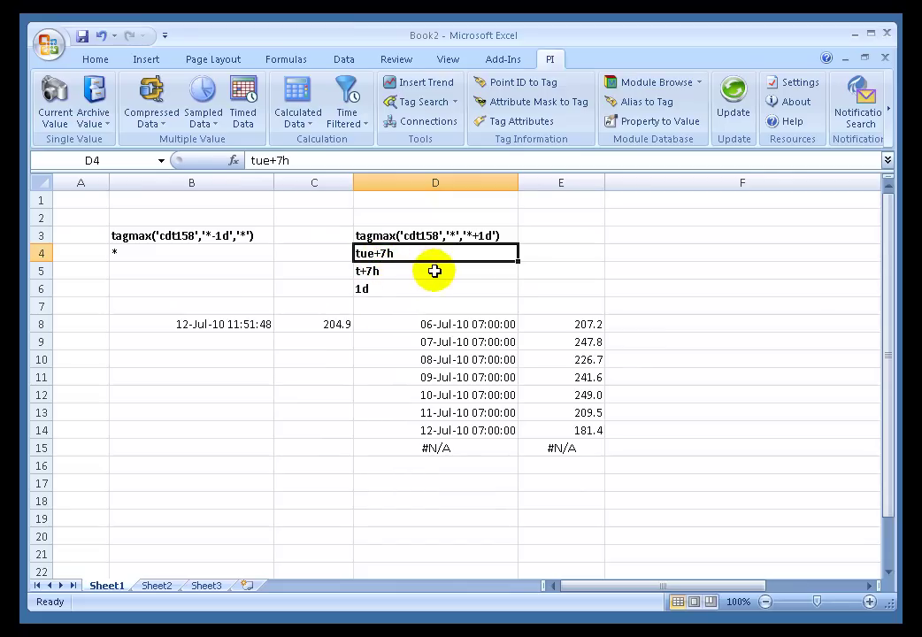
pyautogui.click(434, 238)
pyautogui.click(375, 255)
pyautogui.click(371, 271)
pyautogui.click(387, 289)
pyautogui.click(380, 254)
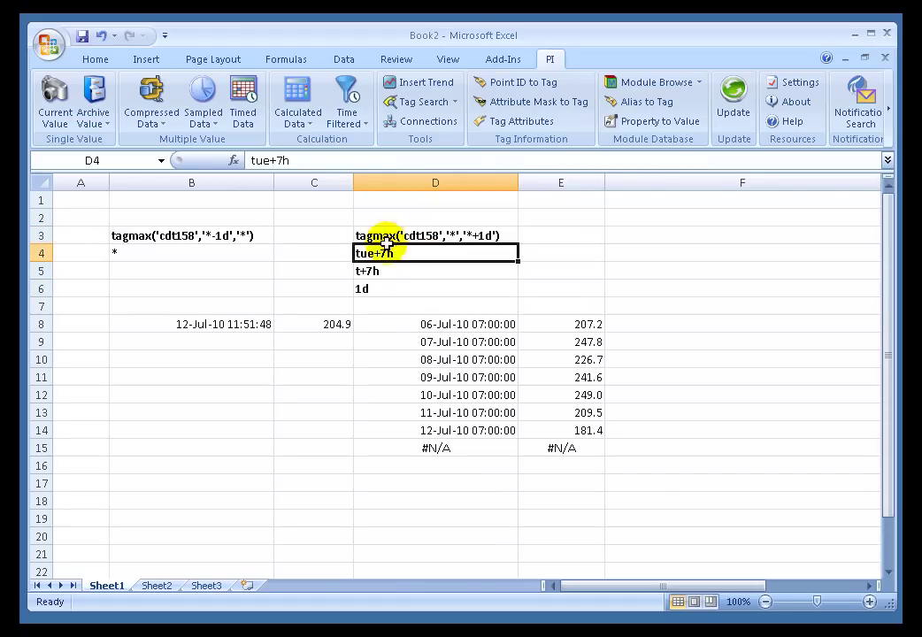
# Change the expression in D3 back to tagmax('cdt158','*-1d','*')
pyautogui.click(377, 236)
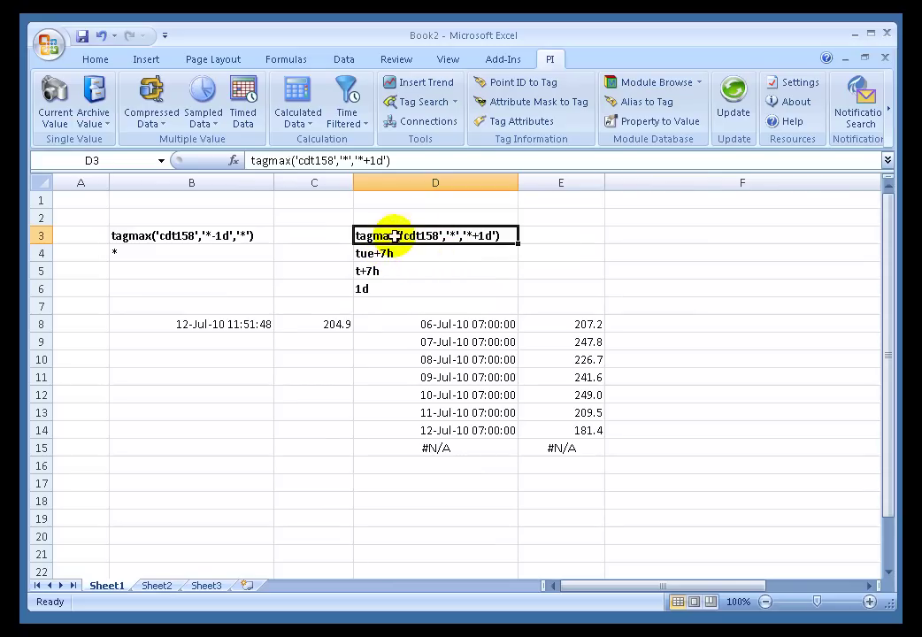
pyautogui.doubleClick(455, 235)
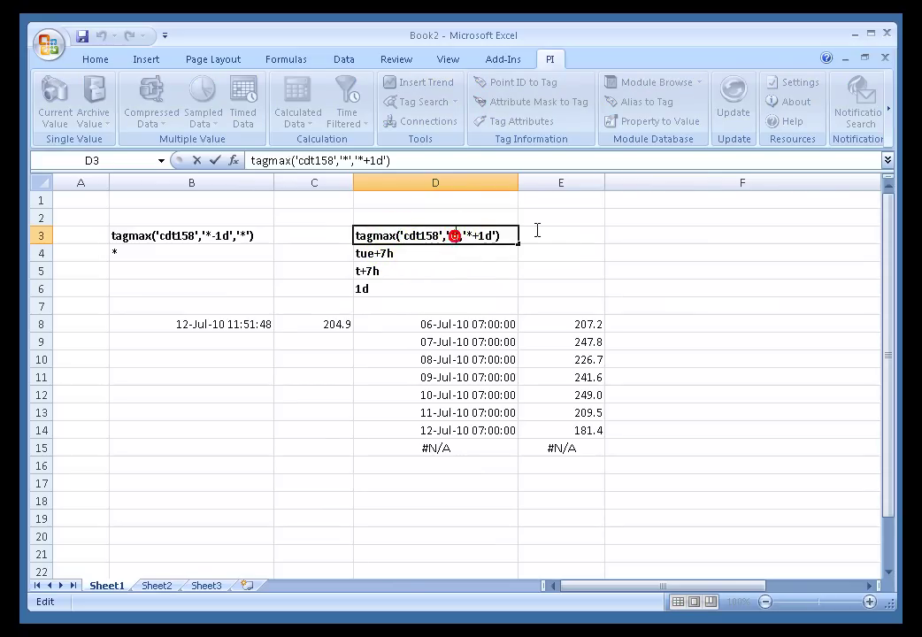
pyautogui.write('-1d')
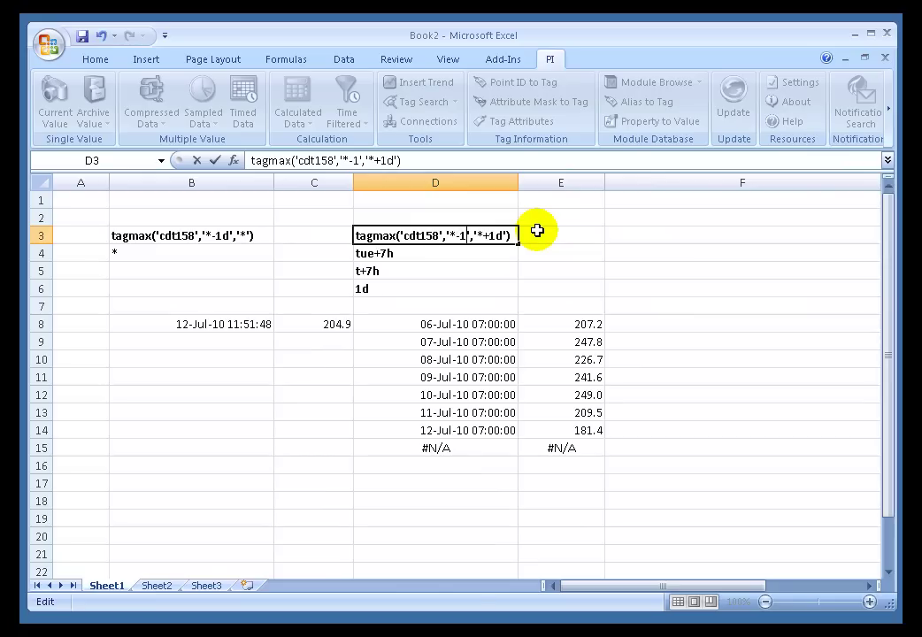
pyautogui.press('Right')
pyautogui.press('Delete')
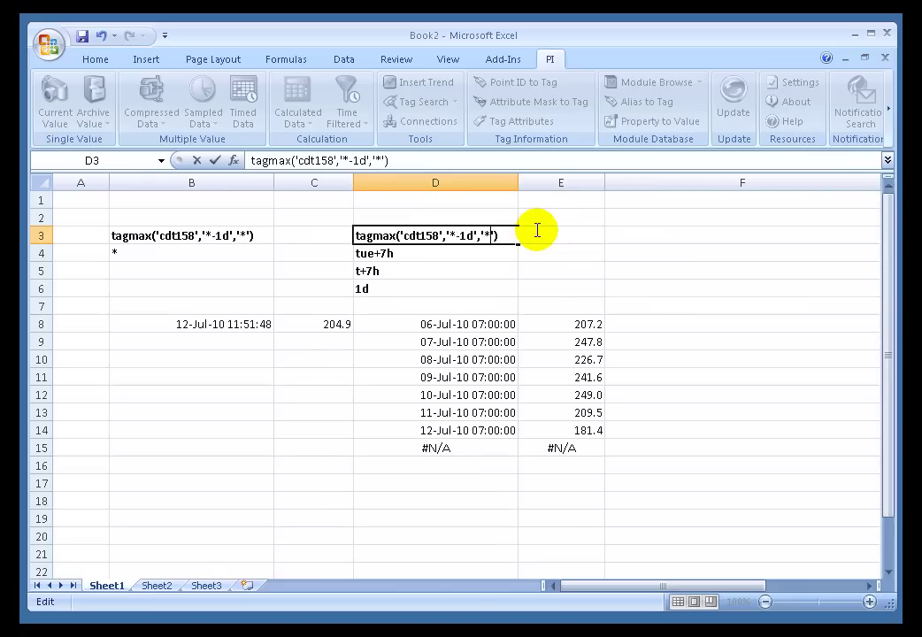
pyautogui.press('Return')
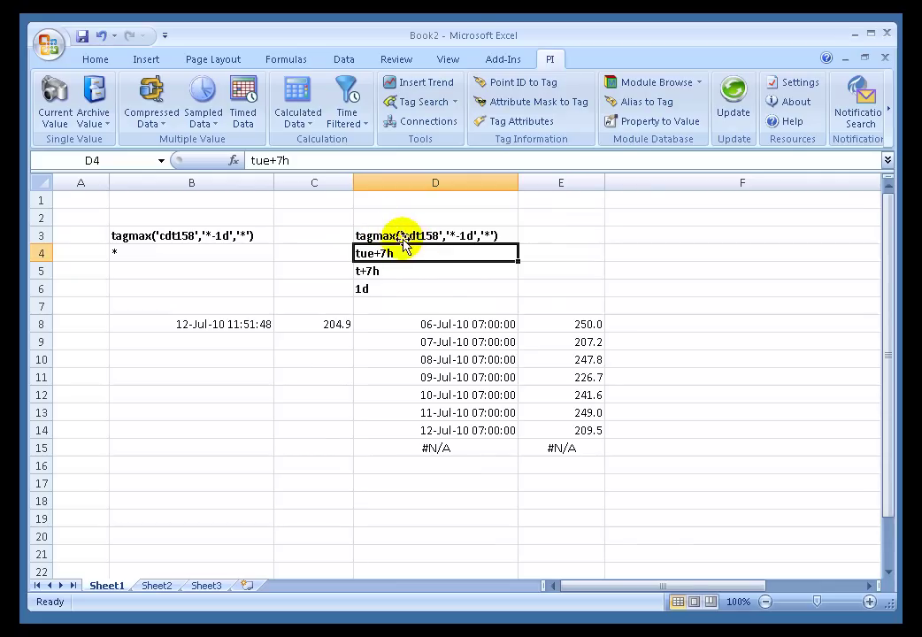
# Replace the expression in D3 with day('*') to evaluate the day of each sample timestamp
pyautogui.click(405, 236)
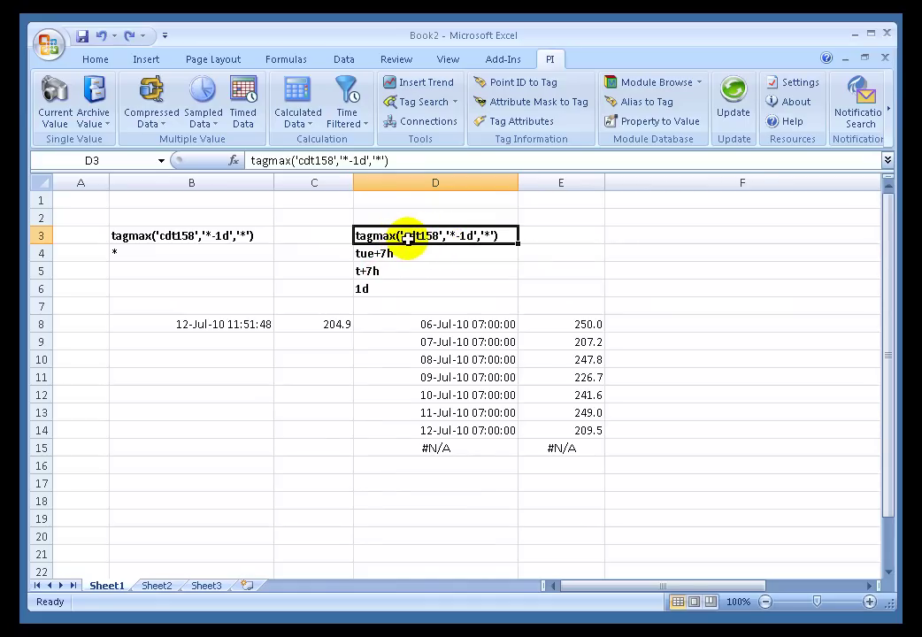
pyautogui.click(407, 253)
pyautogui.click(400, 233)
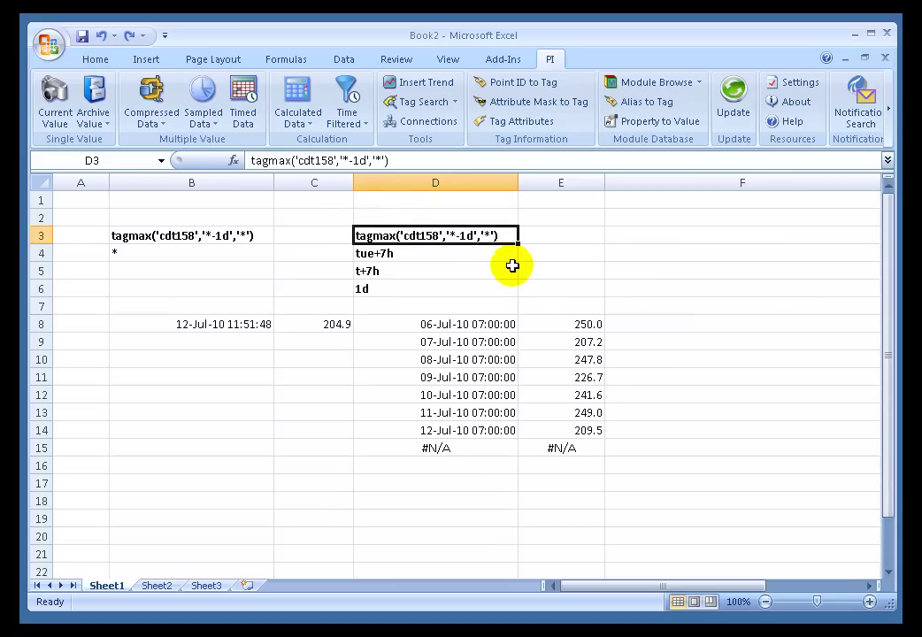
pyautogui.write('day')
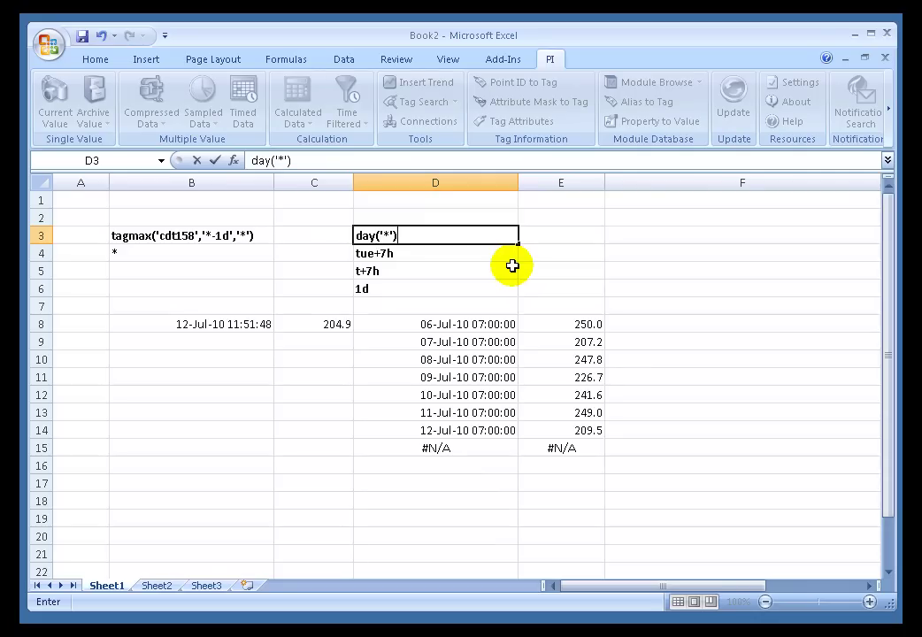
pyautogui.write("('*')")
pyautogui.press('Return')
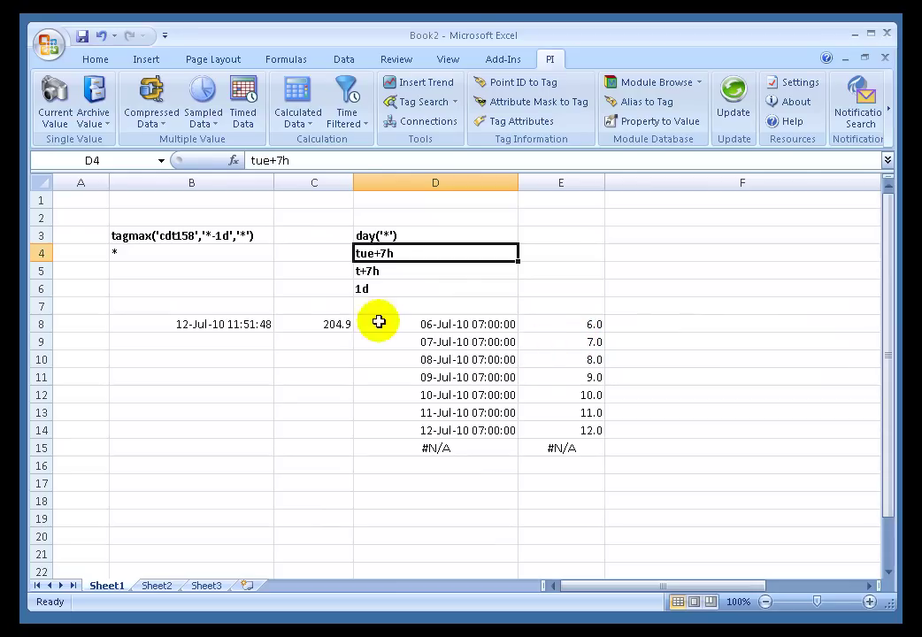
pyautogui.click(387, 237)
pyautogui.doubleClick(387, 236)
pyautogui.click(391, 251)
pyautogui.doubleClick(383, 237)
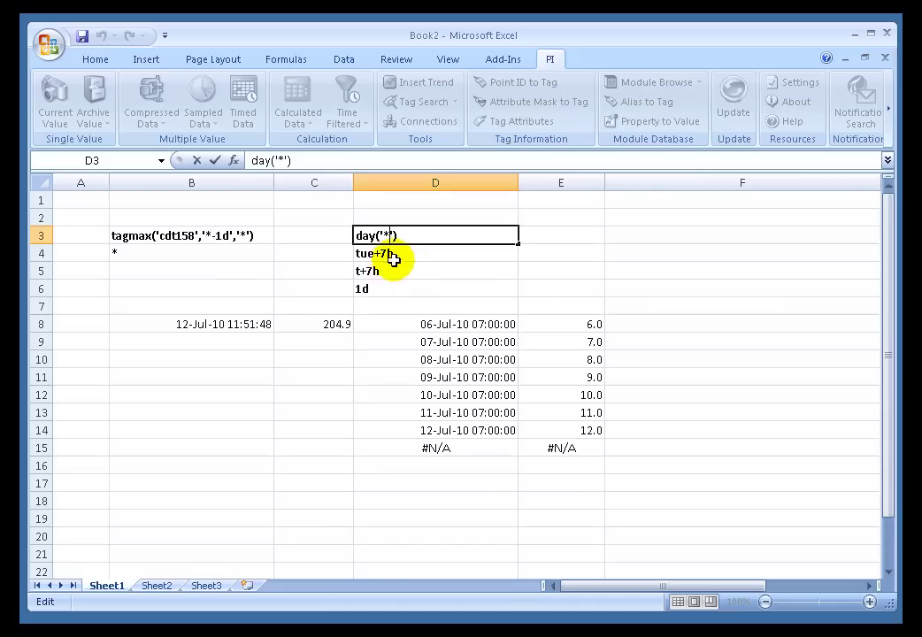
pyautogui.click(393, 256)
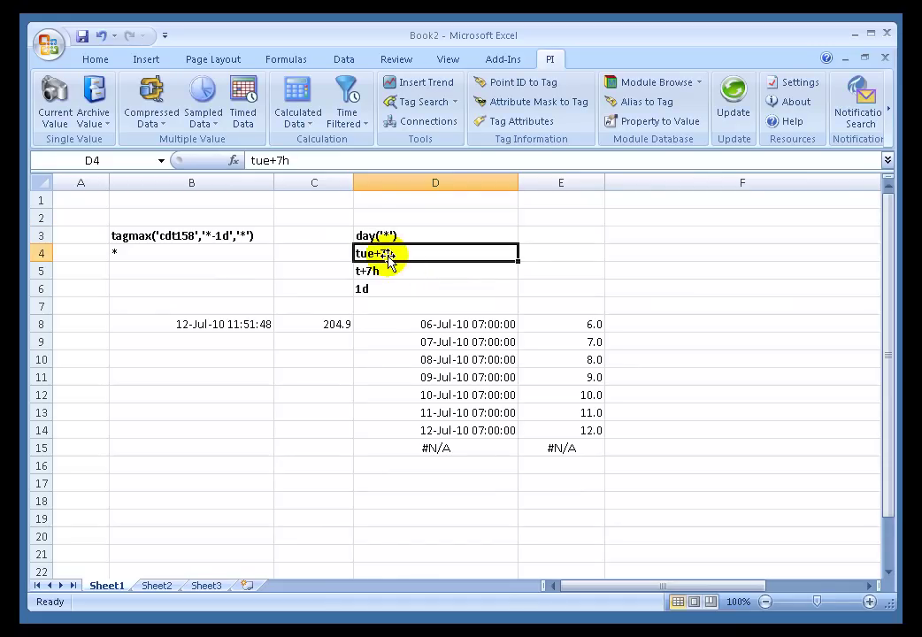
# Set the start time in D4 to *-10d and the end time in D5 to *-3d
pyautogui.doubleClick(381, 254)
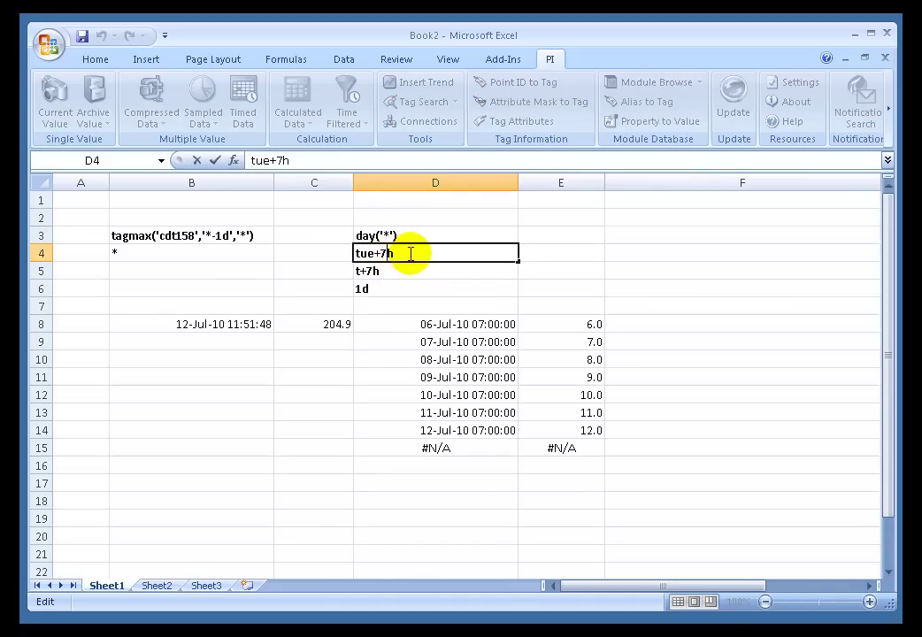
pyautogui.click(410, 254)
pyautogui.hotkey('shift', 'Home')
pyautogui.write('*')
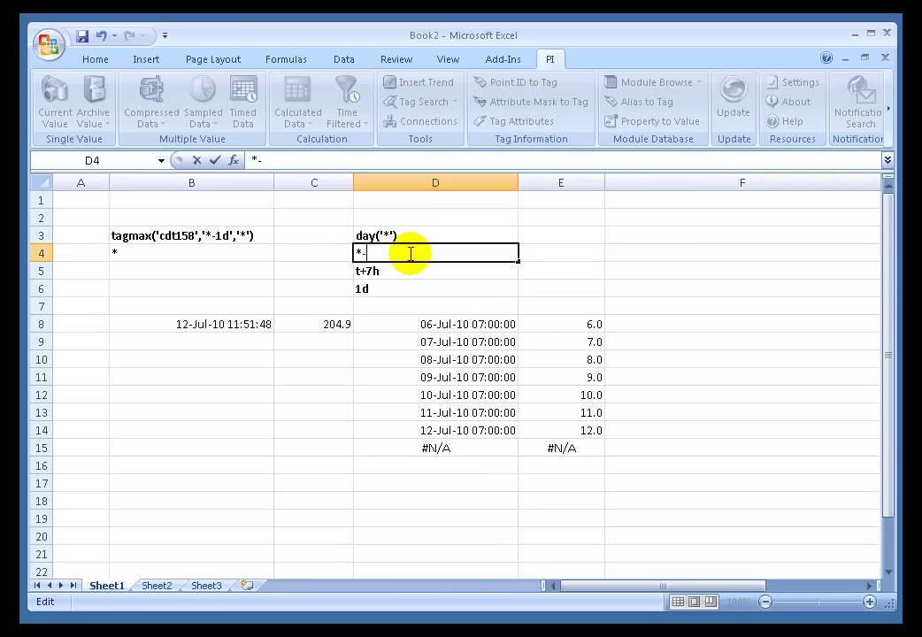
pyautogui.press('Return')
pyautogui.write('*-3d')
pyautogui.press('Return')
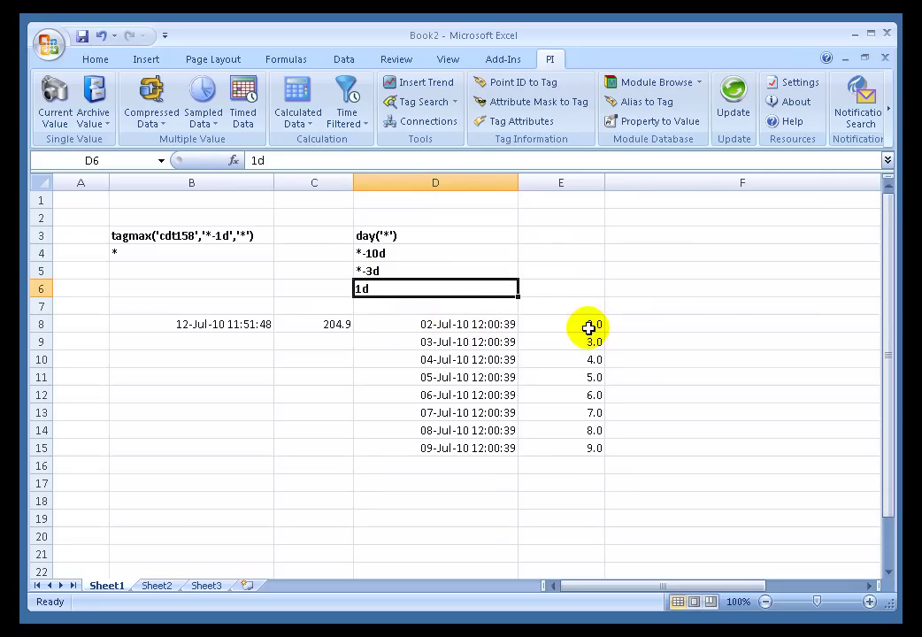
# Undo the time changes in D4 and D5, and replace the expression in D3 with hour('*')
pyautogui.click(411, 234)
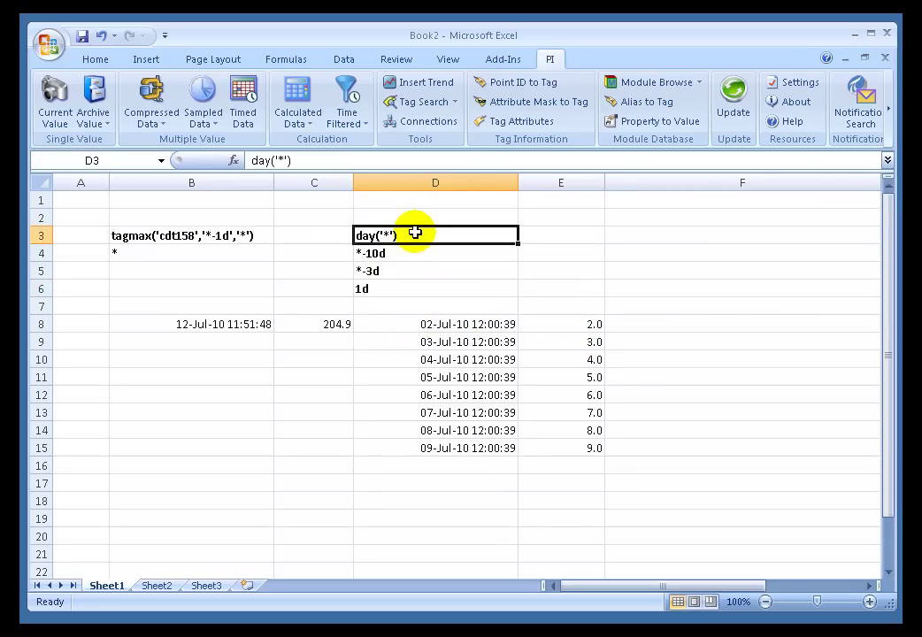
pyautogui.press('Down')
pyautogui.click(415, 232)
pyautogui.write('hour')
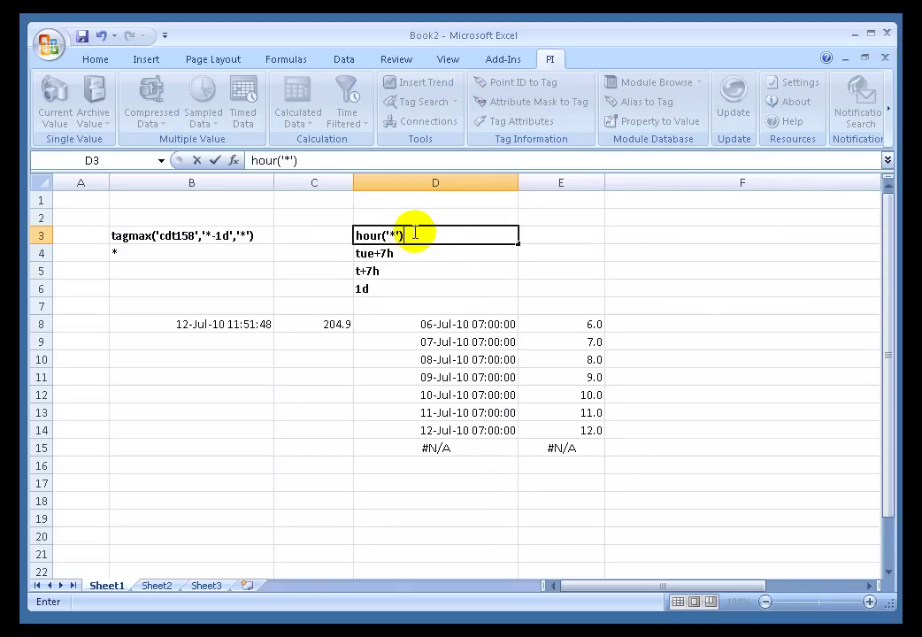
pyautogui.write("('*')")
pyautogui.press('Return')
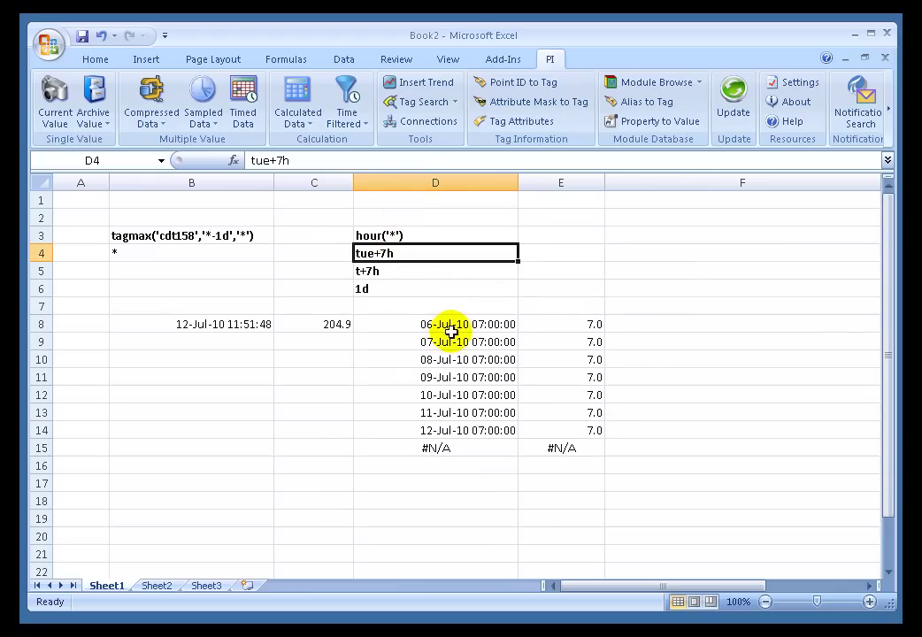
pyautogui.click(363, 237)
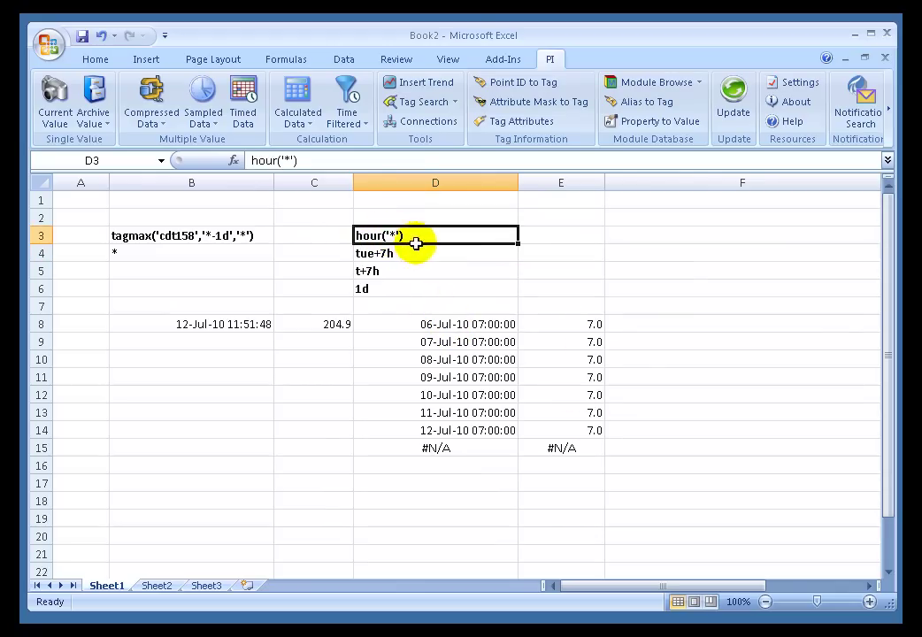